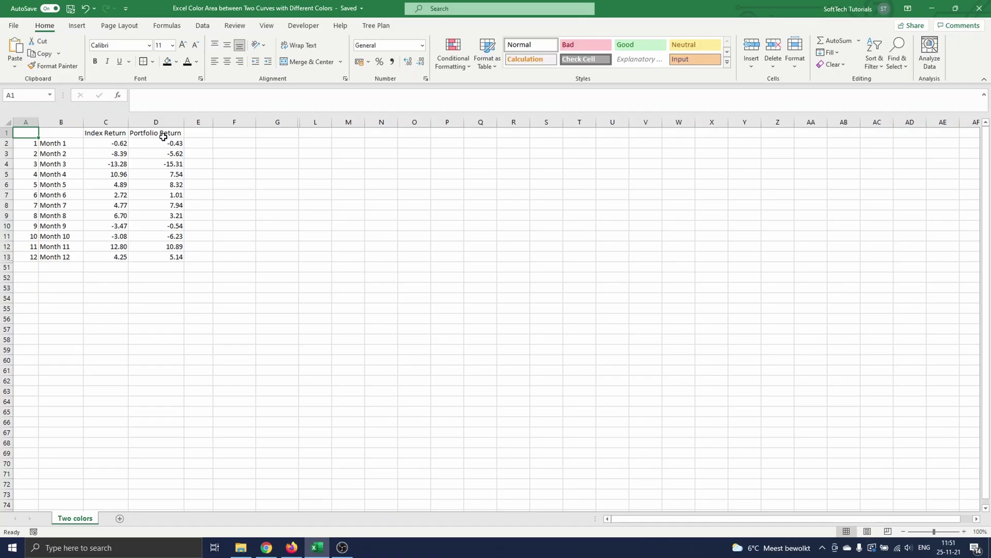
- Enter the headings Support, Difference 1 and Difference 2 in cells E1 to G1
{"action": "left_click", "coordinate": [199, 133]}
{"action": "type", "text": "Support"}
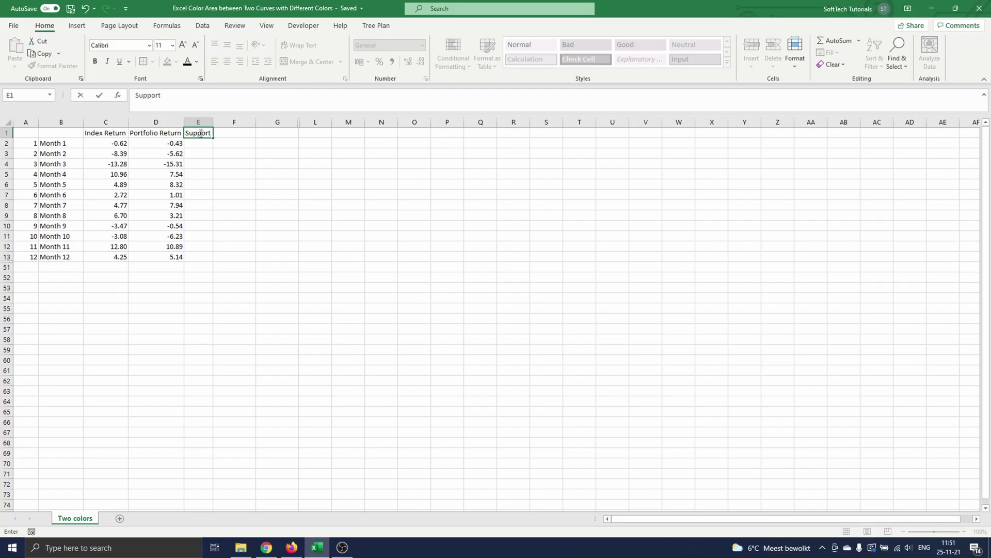
{"action": "key", "text": "Tab"}
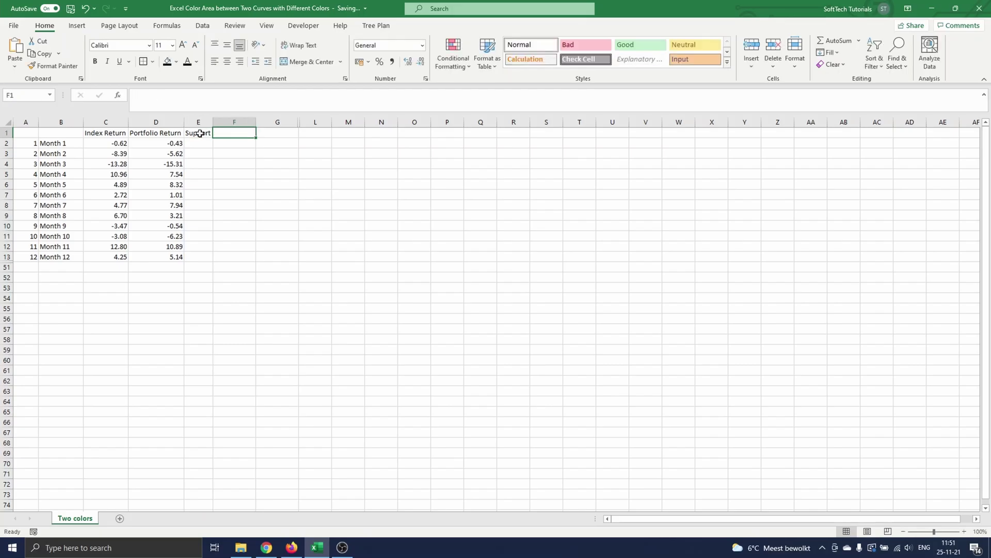
{"action": "type", "text": "Difference 1"}
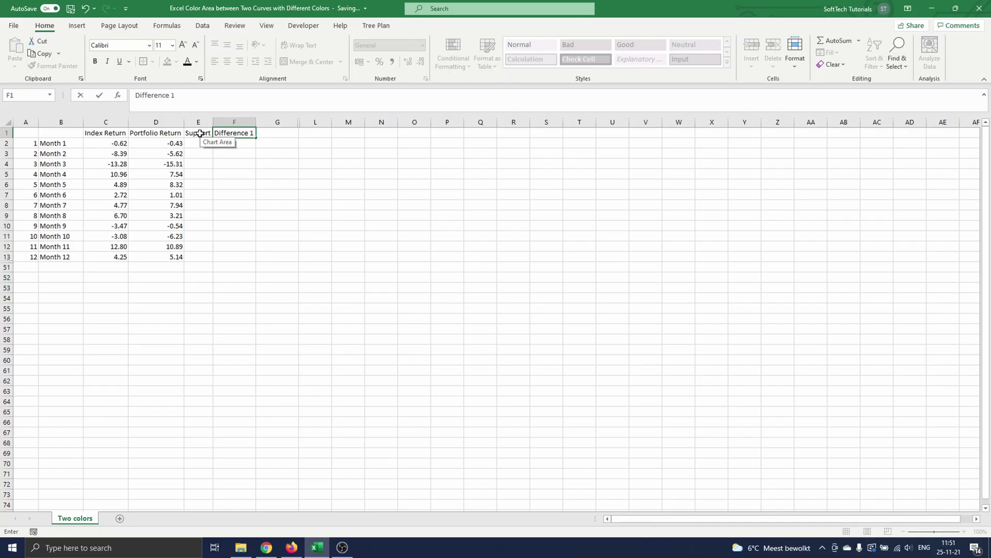
{"action": "key", "text": "Tab"}
{"action": "type", "text": "Difference 2"}
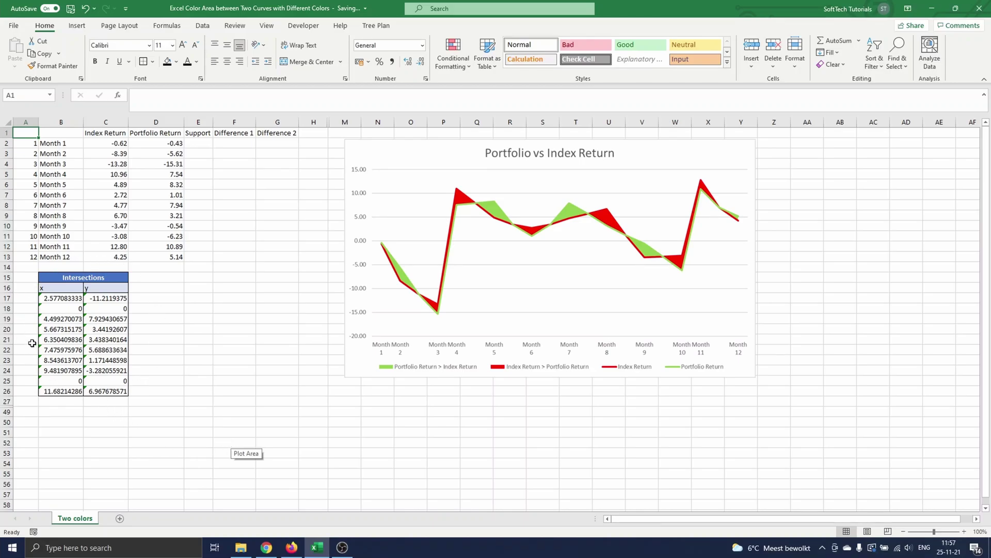
- Inspect the formula of the first intersection x value in the Intersections table
{"action": "left_click", "coordinate": [67, 298]}
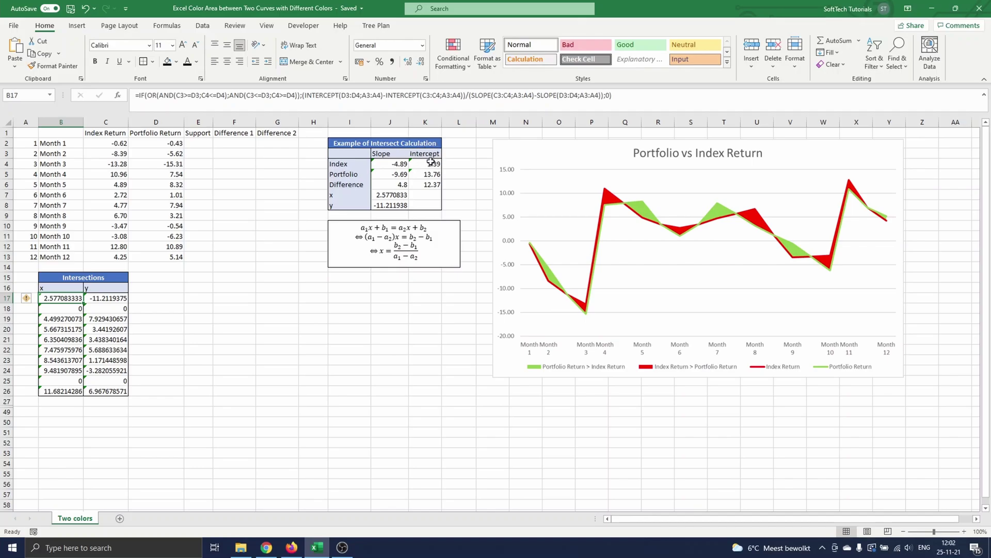
{"action": "left_click", "coordinate": [403, 164]}
{"action": "left_click", "coordinate": [250, 95]}
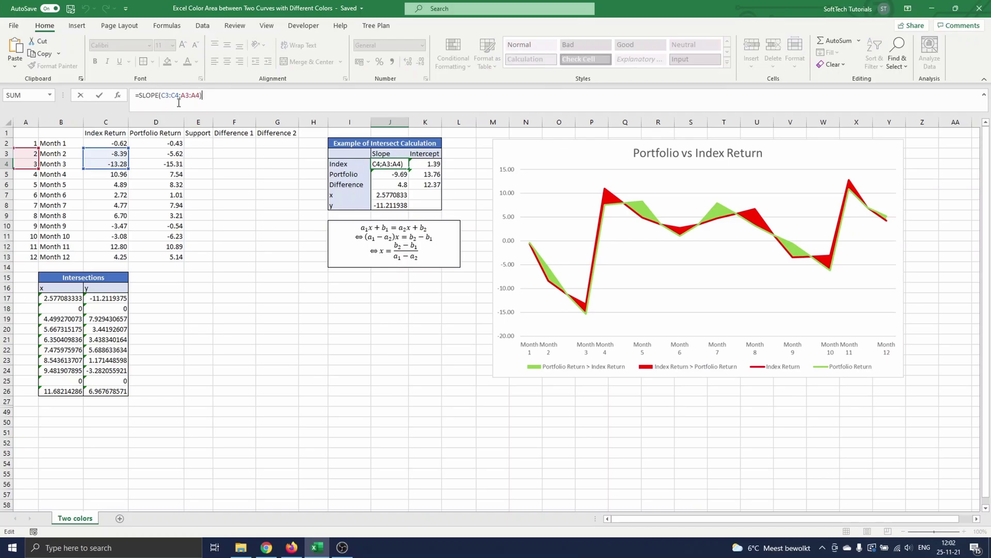
{"action": "left_click", "coordinate": [425, 163]}
{"action": "left_click", "coordinate": [301, 101]}
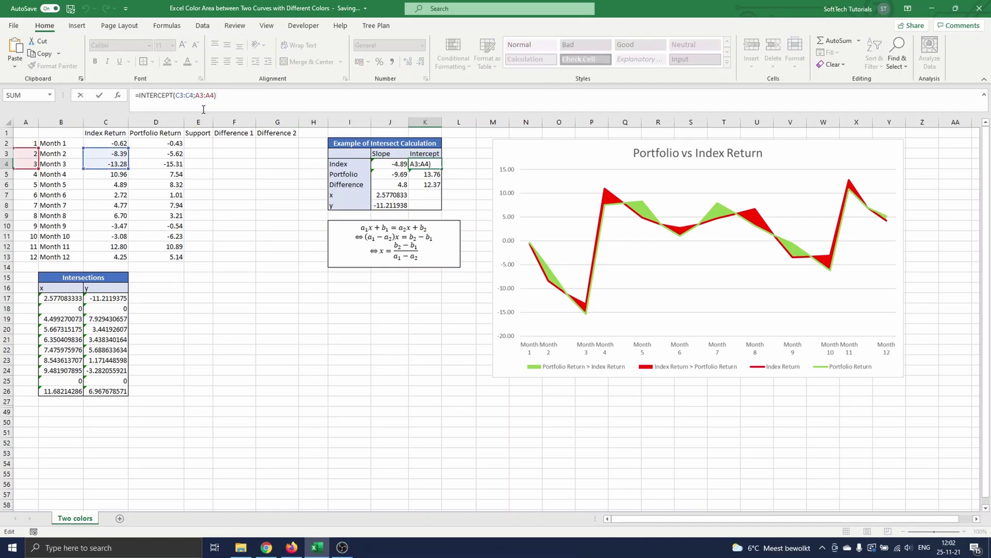
{"action": "key", "text": "Return"}
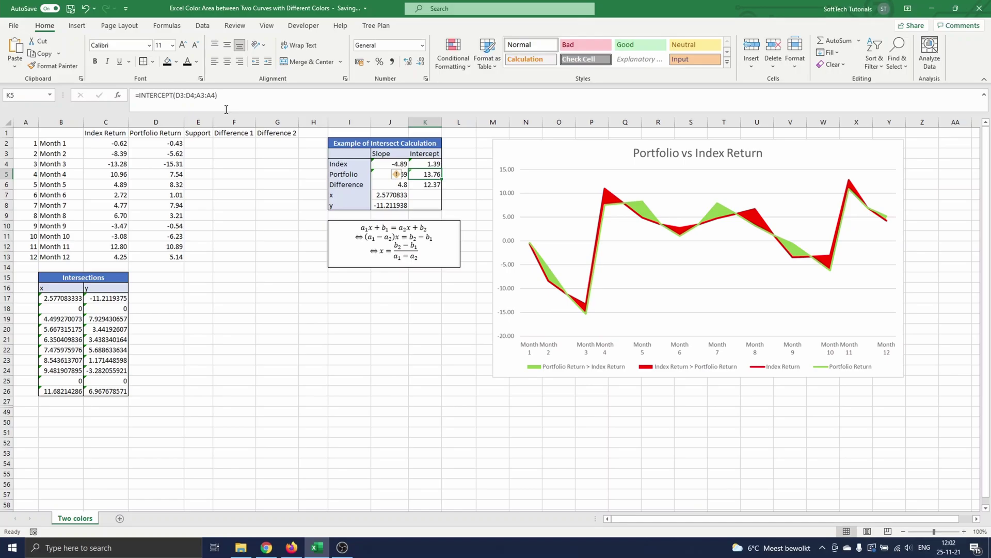
{"action": "left_click", "coordinate": [390, 195]}
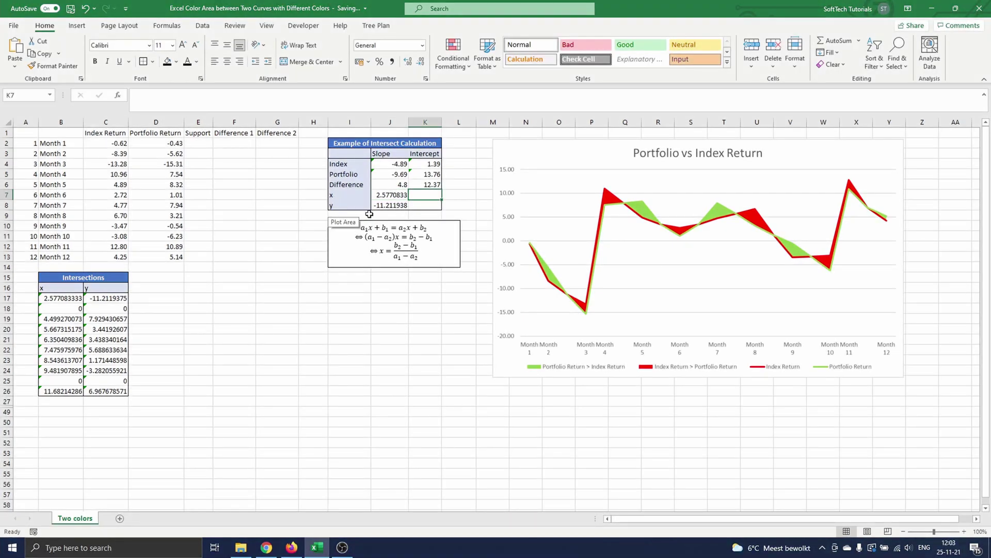
{"action": "left_click", "coordinate": [386, 206]}
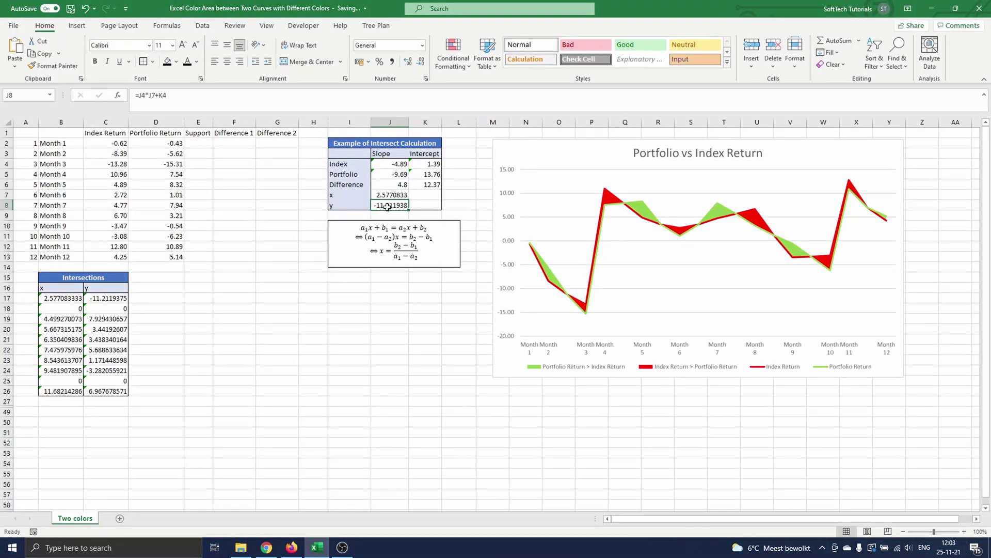
{"action": "left_click", "coordinate": [380, 102]}
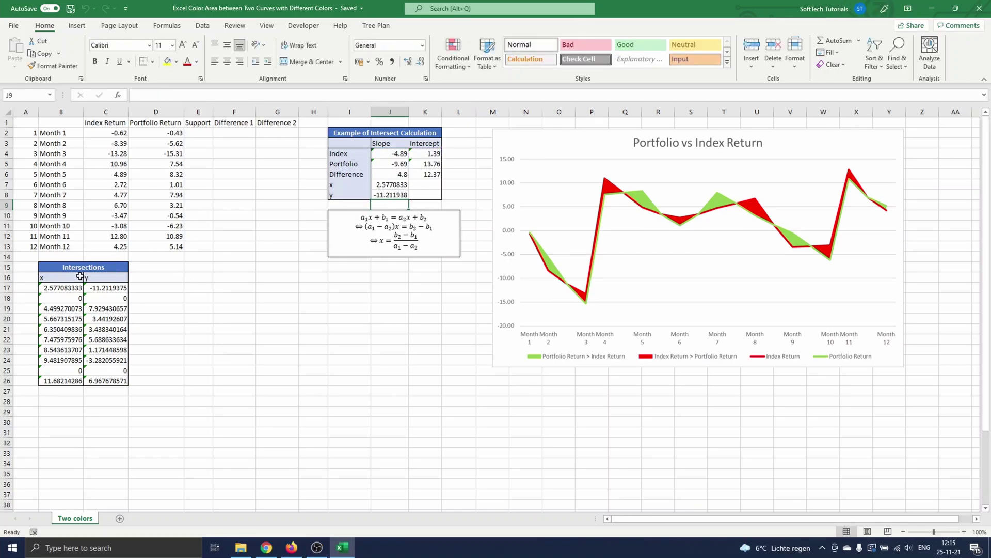
{"action": "left_click", "coordinate": [67, 288]}
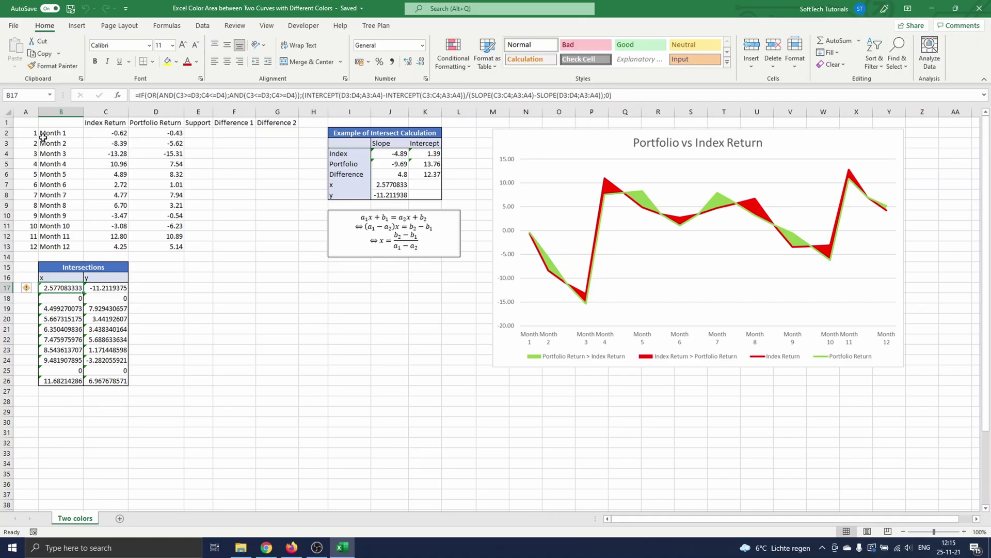
- Copy the returns table A1:G13 to a new location starting at A28
{"action": "left_click_drag", "start_coordinate": [34, 128], "coordinate": [263, 243]}
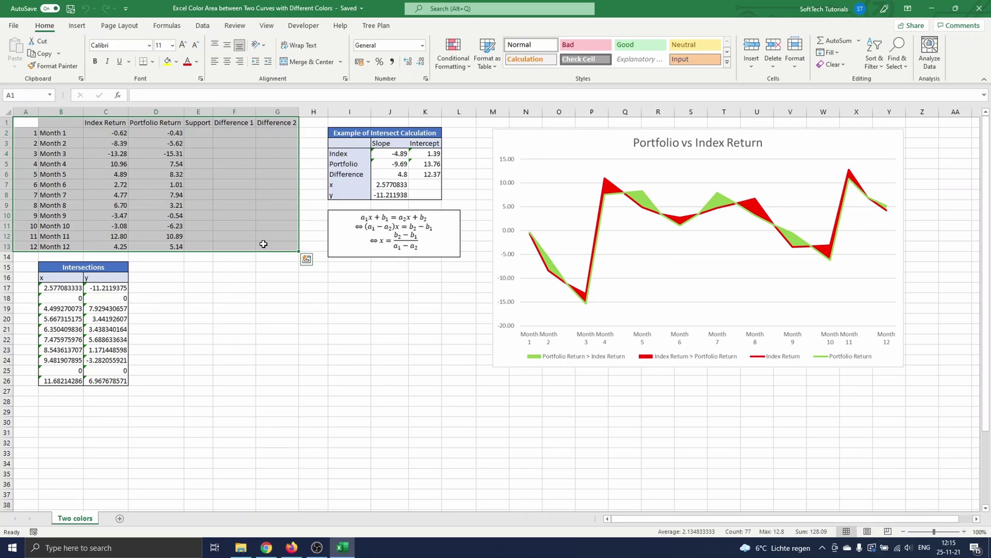
{"action": "key", "text": "ctrl+c"}
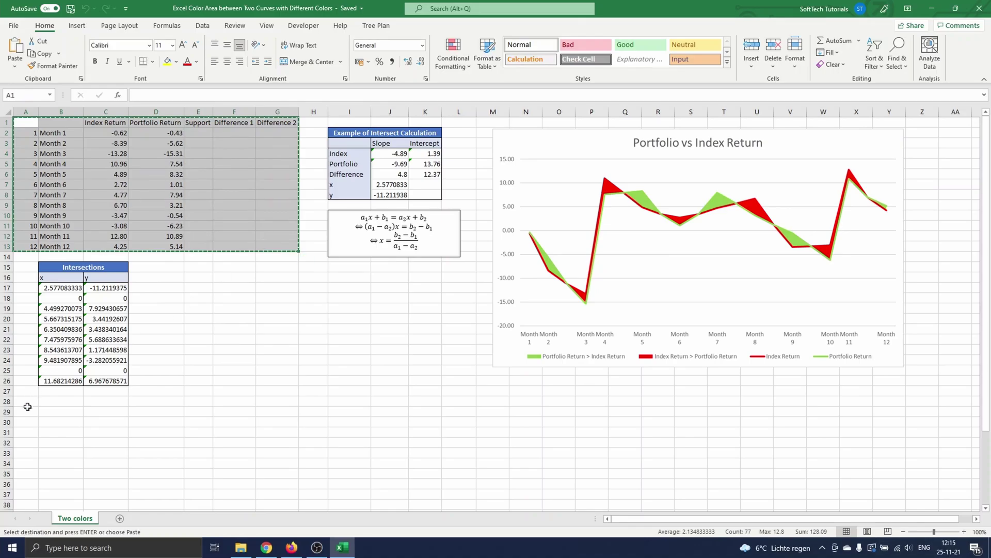
{"action": "left_click", "coordinate": [26, 401]}
{"action": "key", "text": "ctrl+v"}
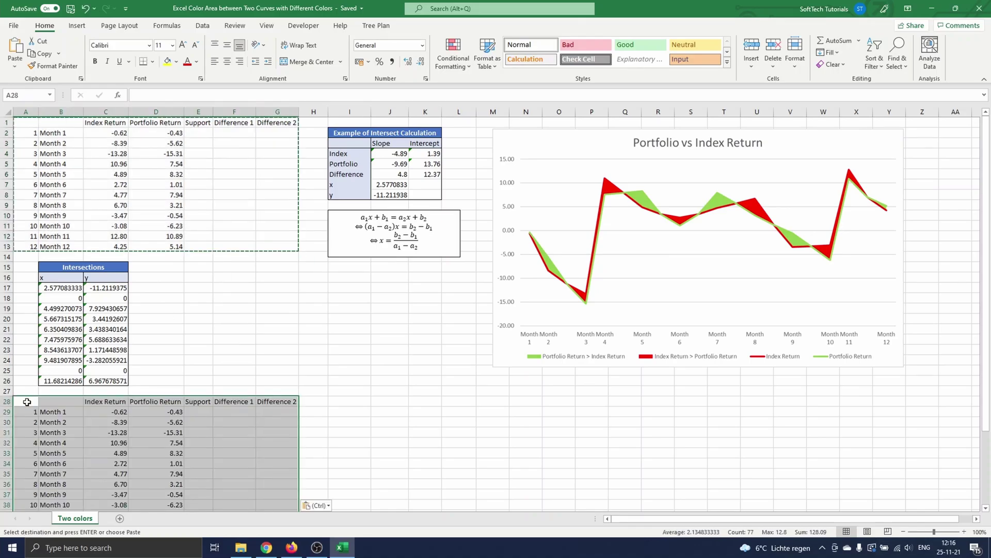
- Paste the intersection x values B17:B26 as values into A41
{"action": "scroll", "coordinate": [94, 410], "scroll_direction": "down", "scroll_amount": 2}
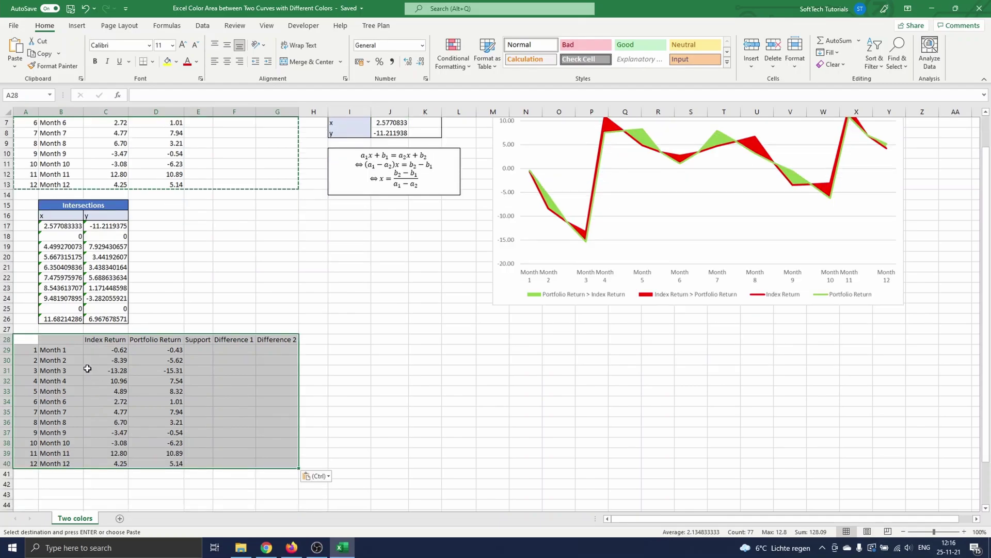
{"action": "left_click", "coordinate": [66, 301]}
{"action": "left_click_drag", "start_coordinate": [62, 227], "coordinate": [62, 319]}
{"action": "key", "text": "ctrl+c"}
{"action": "scroll", "coordinate": [29, 446], "scroll_direction": "down", "scroll_amount": 2}
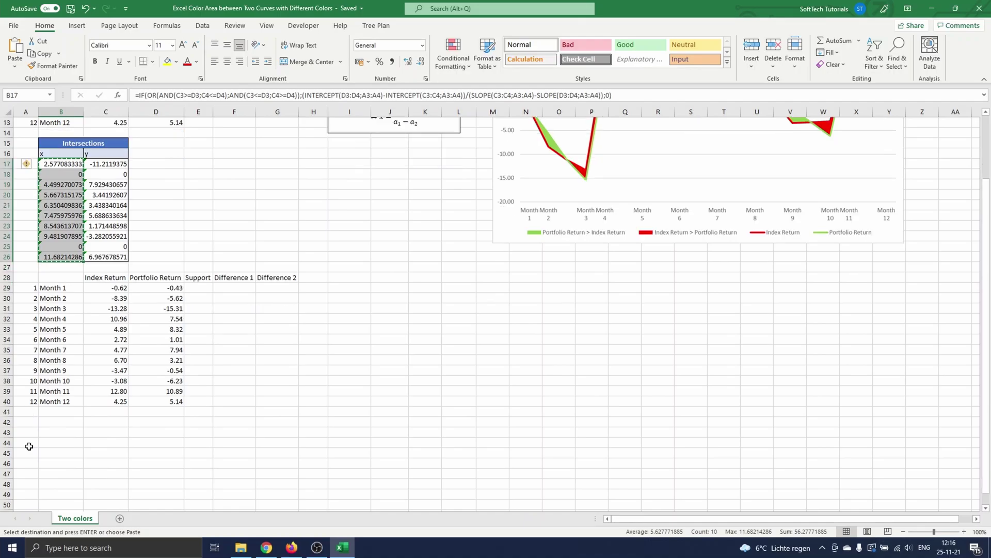
{"action": "left_click", "coordinate": [29, 411]}
{"action": "key", "text": "ctrl+v"}
{"action": "right_click", "coordinate": [29, 411]}
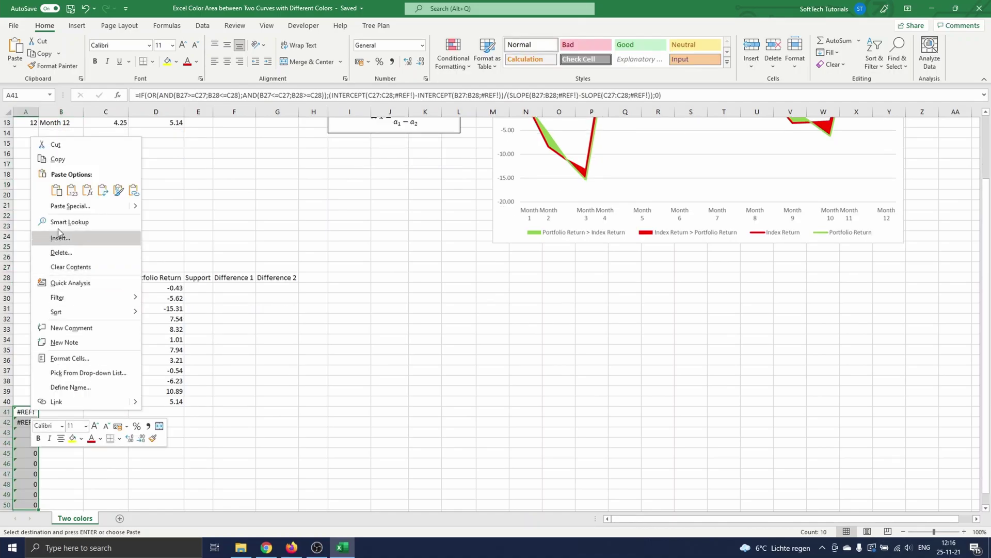
{"action": "left_click", "coordinate": [72, 190]}
- Paste the intersection y values as values into both C41 and D41
{"action": "left_click_drag", "start_coordinate": [107, 164], "coordinate": [107, 258]}
{"action": "key", "text": "ctrl+c"}
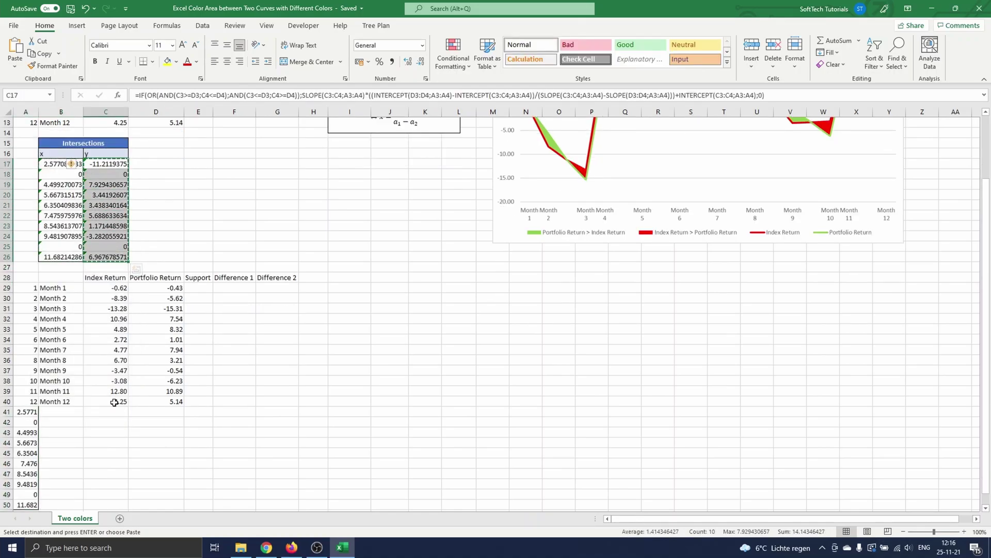
{"action": "right_click", "coordinate": [105, 412]}
{"action": "left_click", "coordinate": [147, 196]}
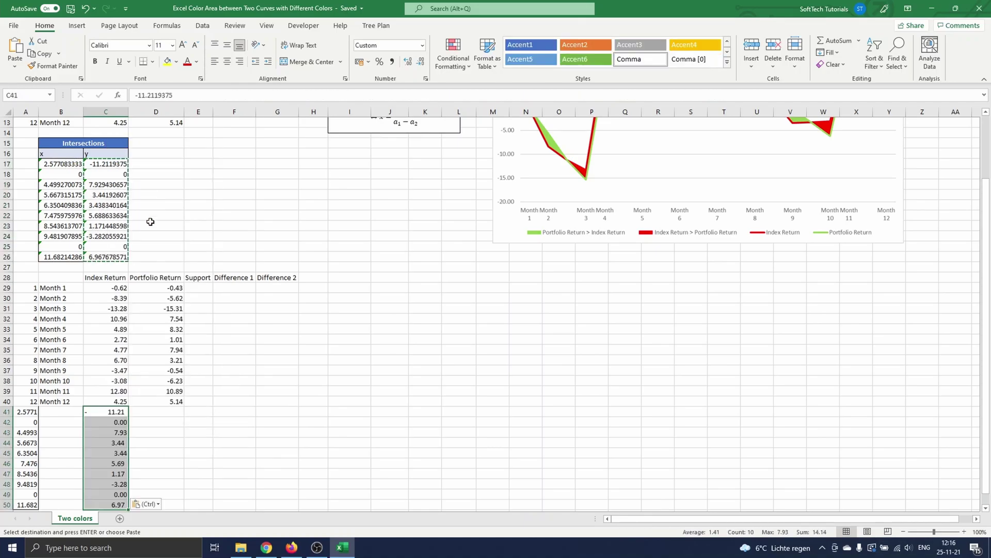
{"action": "right_click", "coordinate": [151, 415]}
{"action": "left_click", "coordinate": [192, 192]}
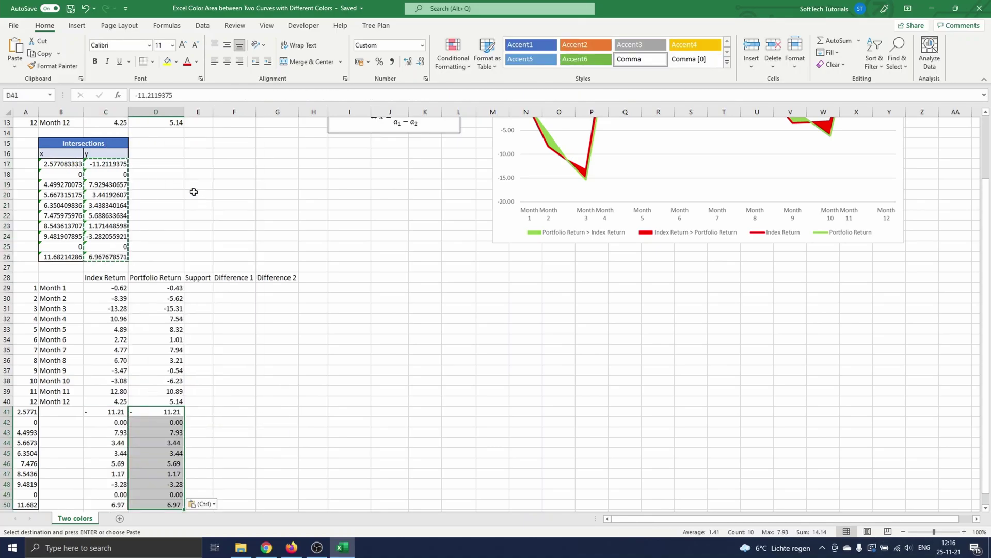
- Apply the Month 12 row formatting to the appended rows 41–50 with Format Painter
{"action": "scroll", "coordinate": [195, 374], "scroll_direction": "down", "scroll_amount": 2}
{"action": "left_click_drag", "start_coordinate": [35, 339], "coordinate": [155, 341]}
{"action": "left_click", "coordinate": [51, 65]}
{"action": "mouse_move", "coordinate": [31, 350]}
{"action": "left_mouse_down"}
{"action": "mouse_move", "coordinate": [138, 381]}
{"action": "mouse_move", "coordinate": [170, 447]}
{"action": "left_mouse_up"}
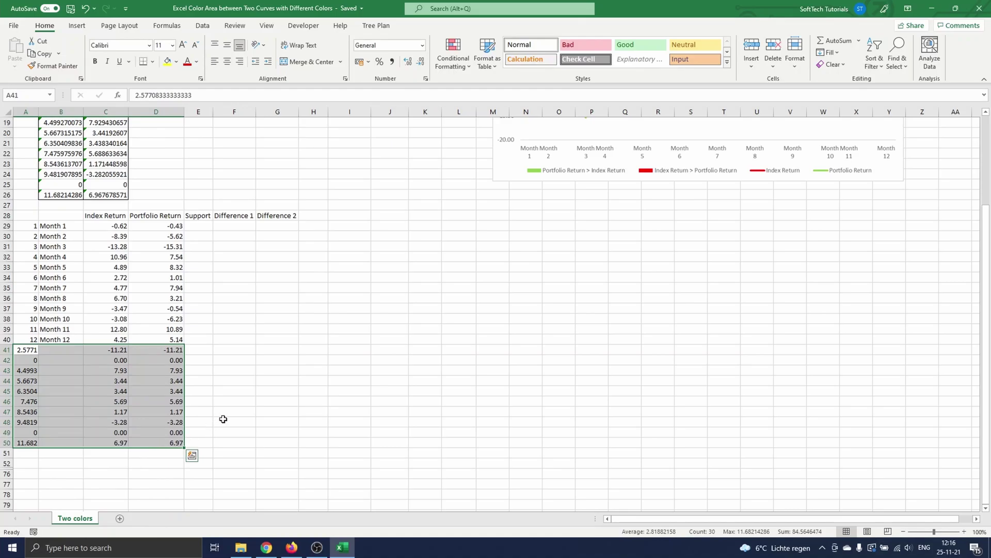
- Custom sort the combined data rows by column A, smallest to largest
{"action": "left_click", "coordinate": [203, 409]}
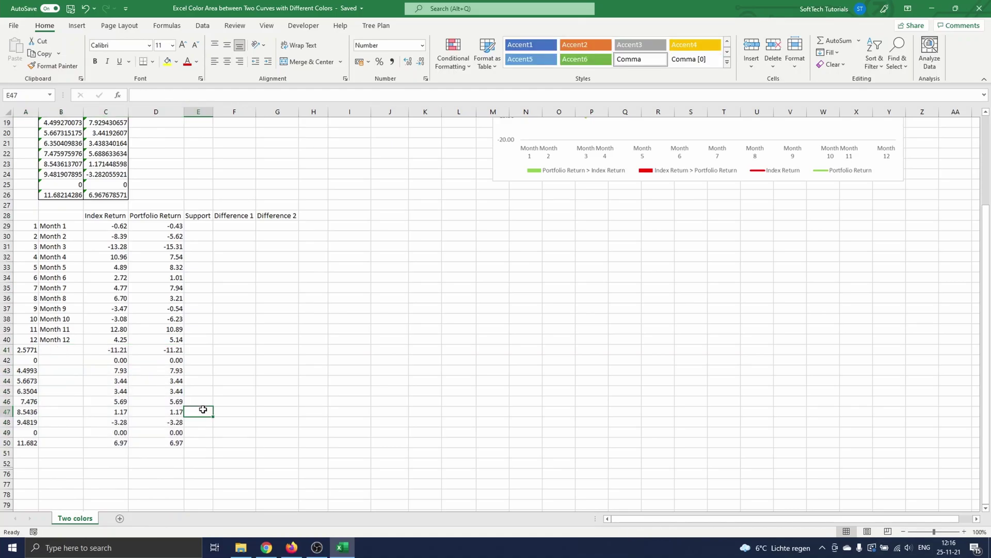
{"action": "left_click_drag", "start_coordinate": [26, 225], "coordinate": [166, 447]}
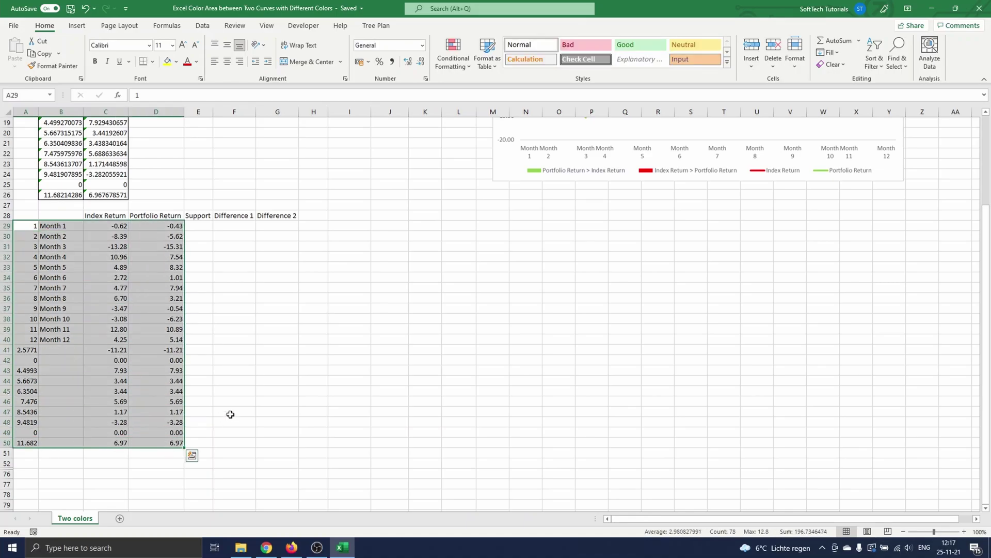
{"action": "left_click", "coordinate": [875, 70]}
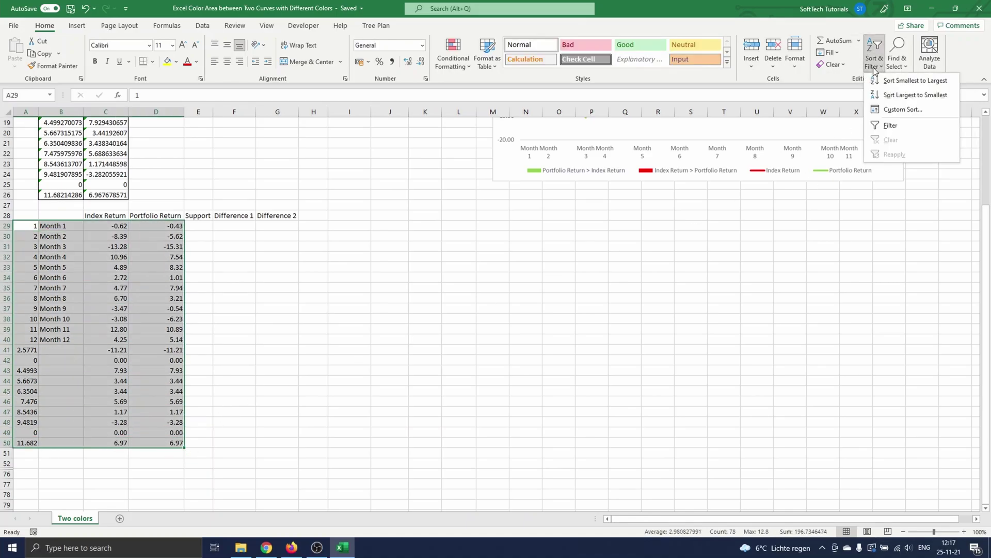
{"action": "left_click", "coordinate": [919, 113]}
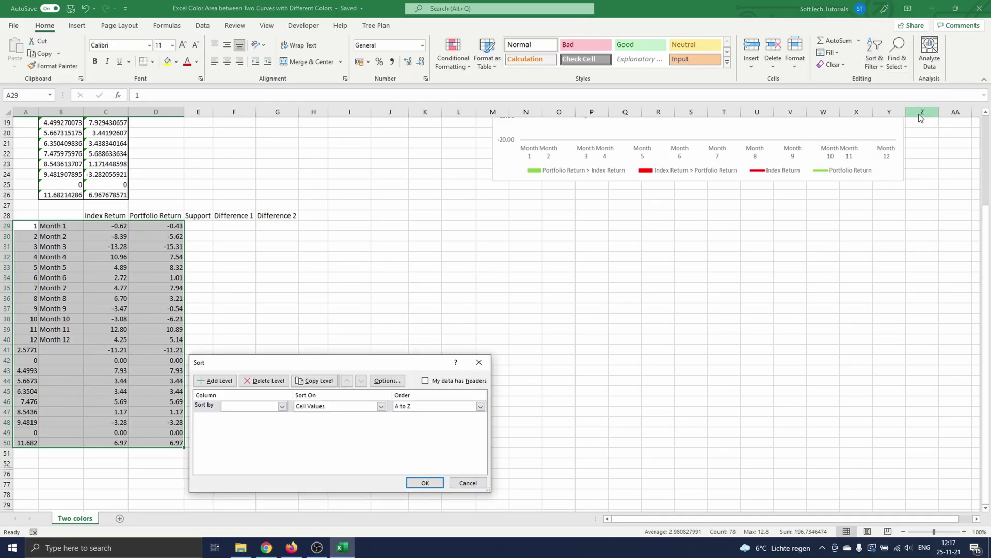
{"action": "left_click", "coordinate": [262, 406]}
{"action": "left_click", "coordinate": [233, 415]}
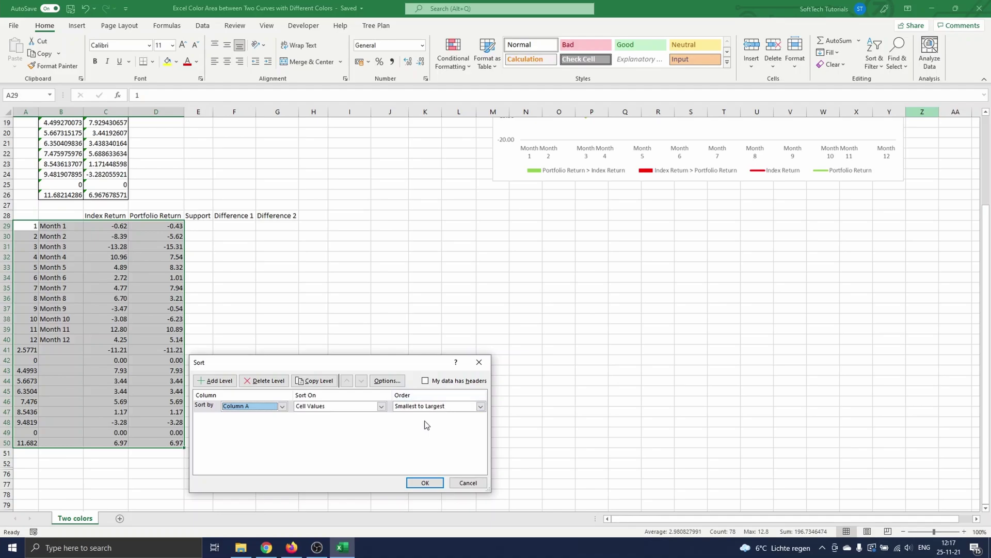
{"action": "left_click", "coordinate": [427, 484]}
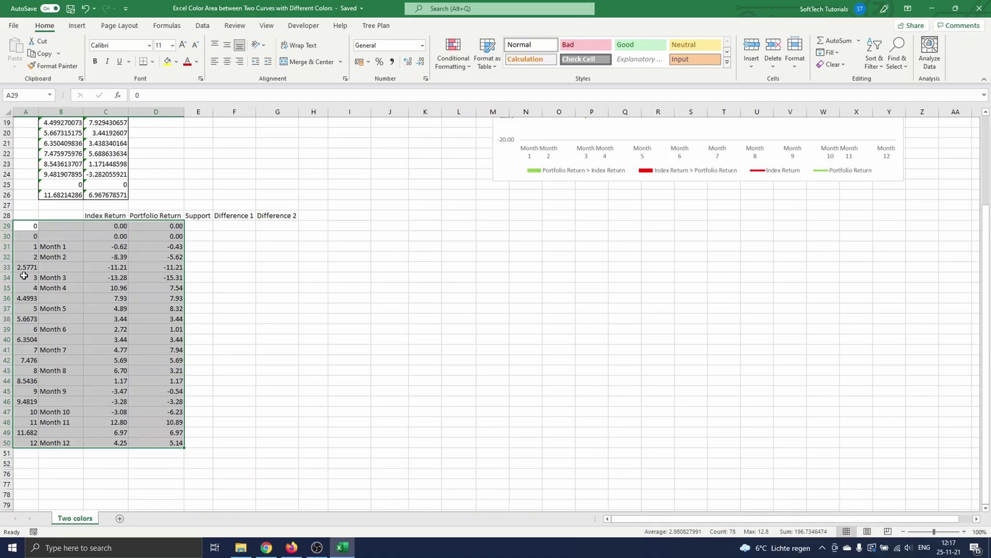
- Delete the two leftover zero rows 29 and 30
{"action": "left_click", "coordinate": [8, 226]}
{"action": "mouse_move", "coordinate": [8, 229]}
{"action": "left_mouse_down"}
{"action": "mouse_move", "coordinate": [9, 240]}
{"action": "mouse_move", "coordinate": [25, 235]}
{"action": "left_mouse_up"}
{"action": "right_click", "coordinate": [29, 236]}
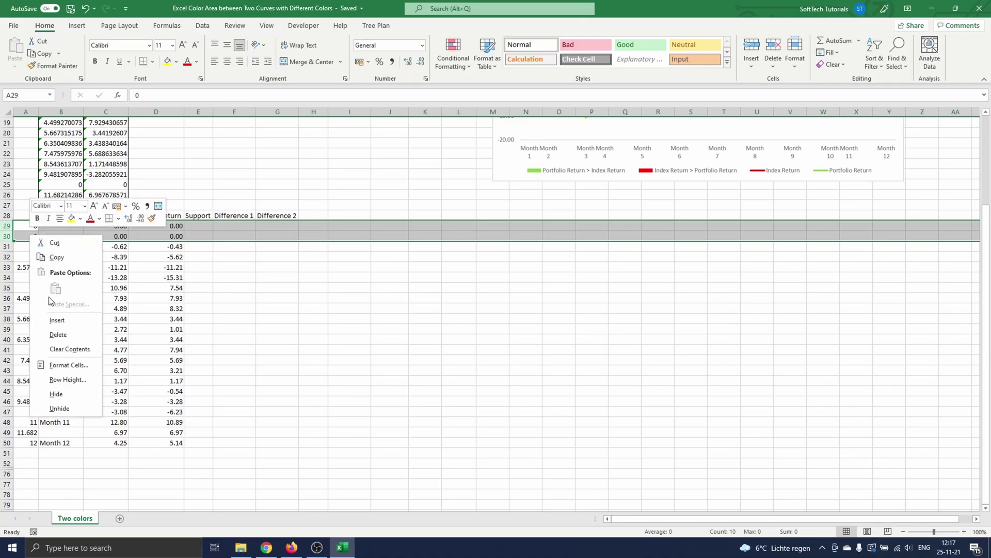
{"action": "left_click", "coordinate": [57, 335]}
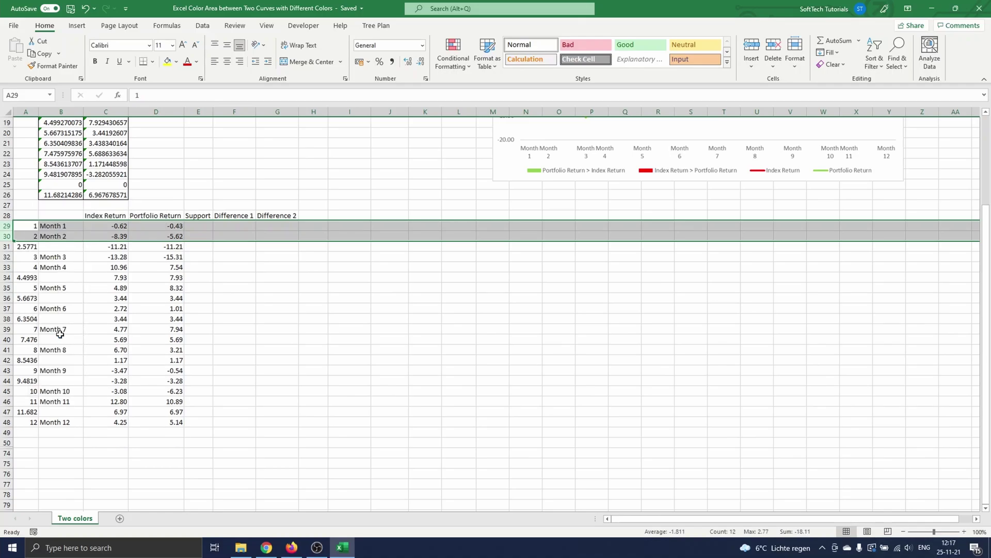
{"action": "left_click", "coordinate": [24, 230]}
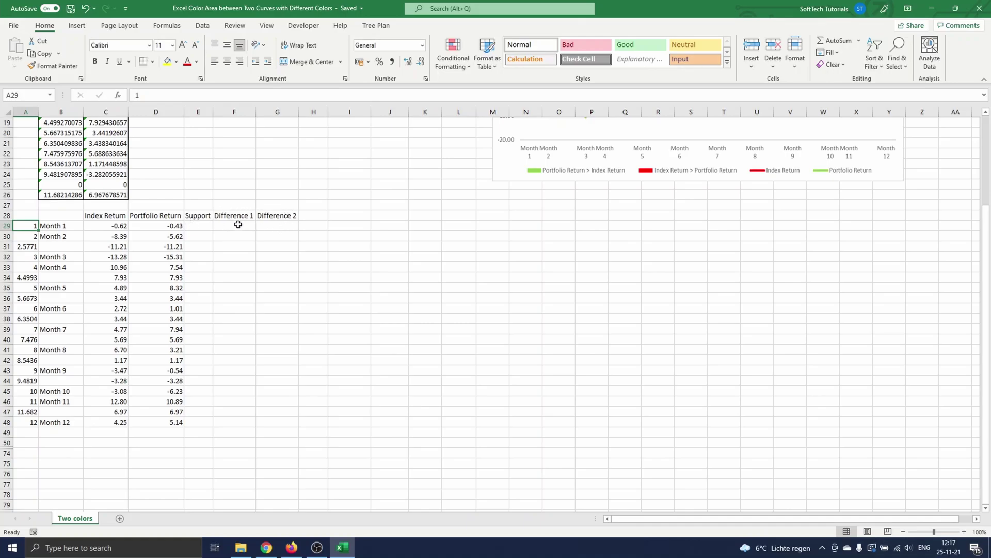
- Enter =C29 in E29 and fill it down to E48
{"action": "left_click", "coordinate": [205, 226]}
{"action": "type", "text": "="}
{"action": "key", "text": "Left"}
{"action": "key", "text": "Left"}
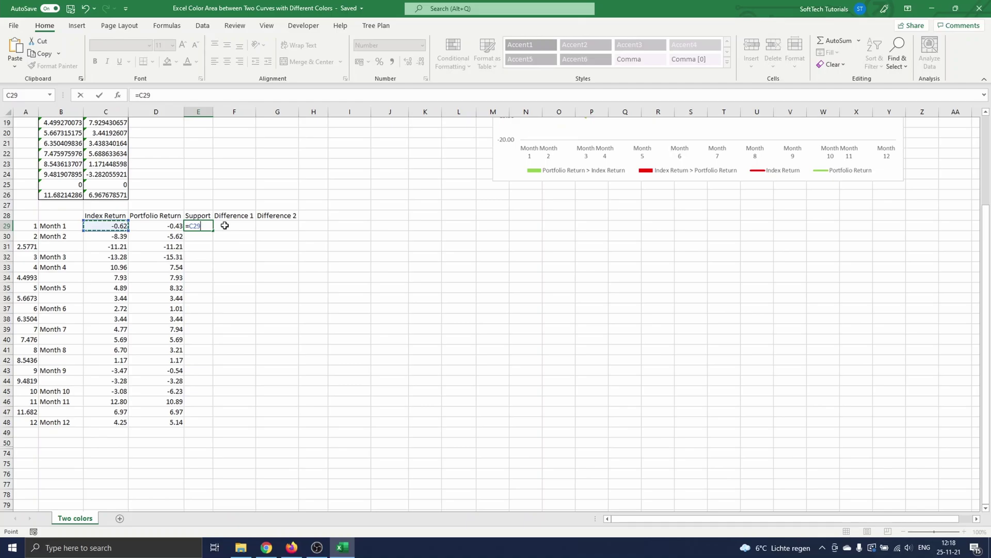
{"action": "key", "text": "Return"}
{"action": "left_click", "coordinate": [207, 226]}
{"action": "left_click_drag", "start_coordinate": [213, 228], "coordinate": [201, 423]}
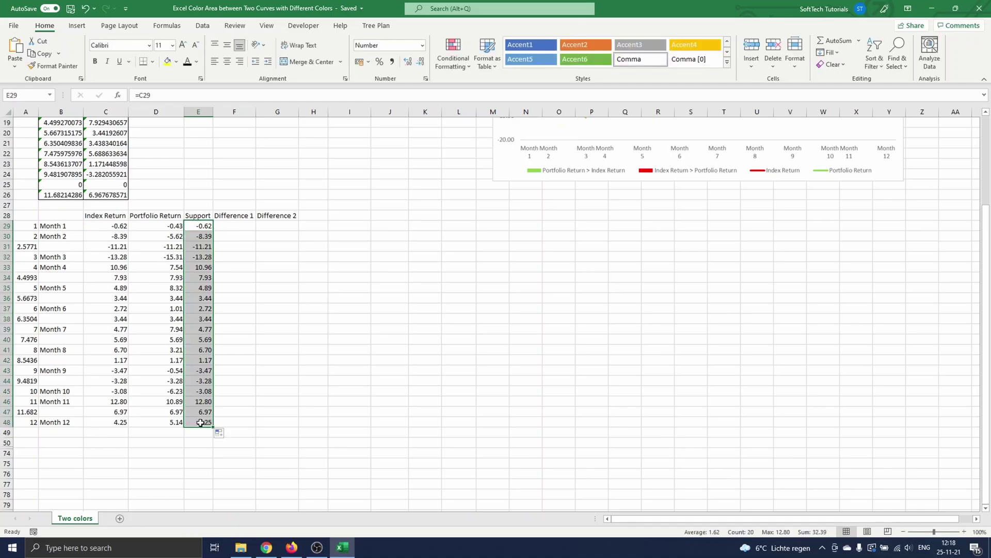
- Begin an IF formula in Difference 1 cell F29
{"action": "left_click", "coordinate": [241, 231]}
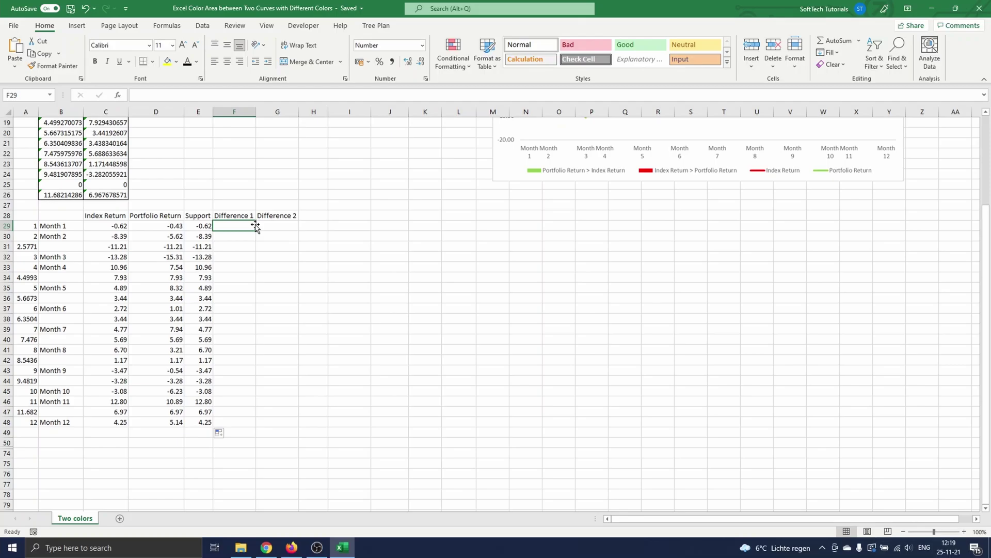
{"action": "type", "text": "=if"}
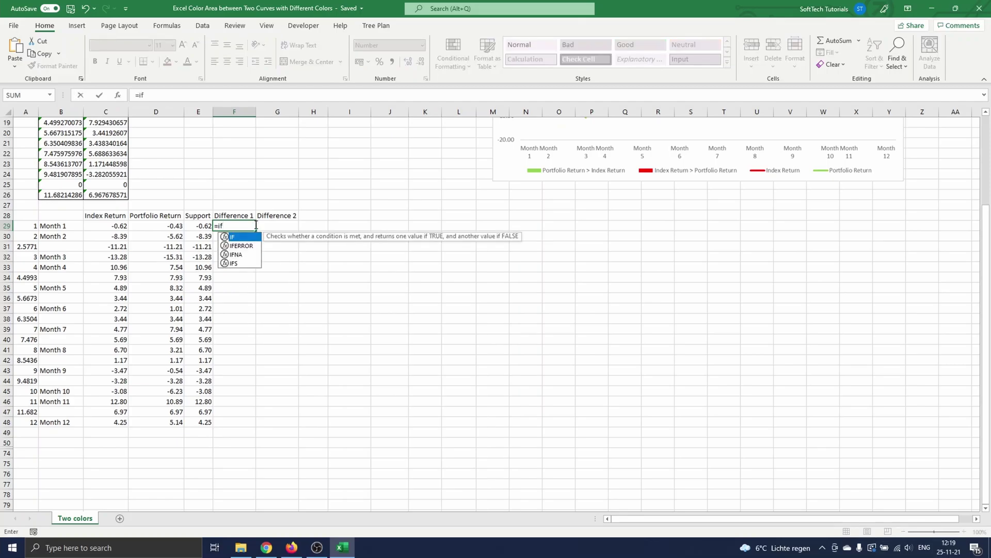
{"action": "key", "text": "Tab"}
- Complete =IF(D29>C29;D29-C29;0) in Difference 1 cell F29
{"action": "left_click", "coordinate": [174, 227]}
{"action": "type", "text": ">"}
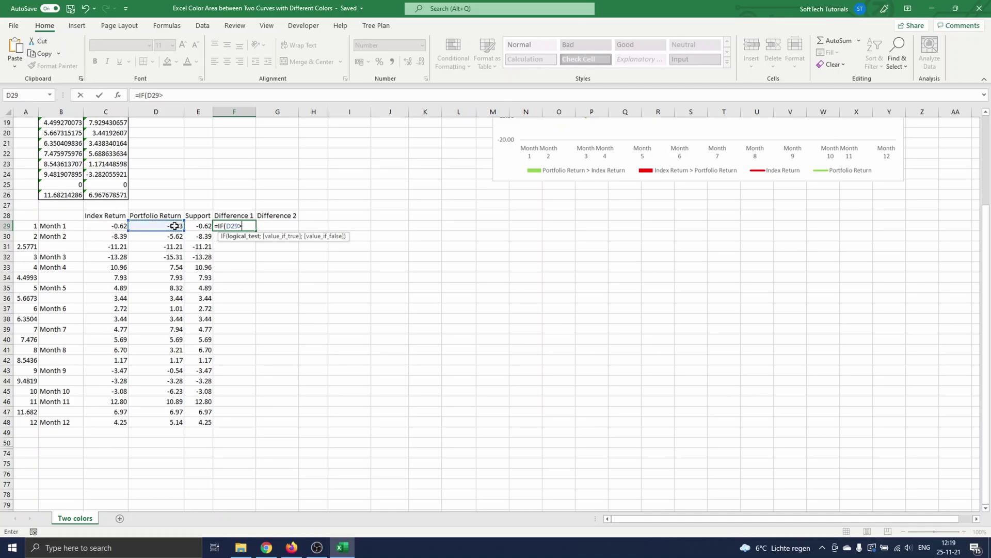
{"action": "left_click", "coordinate": [116, 224]}
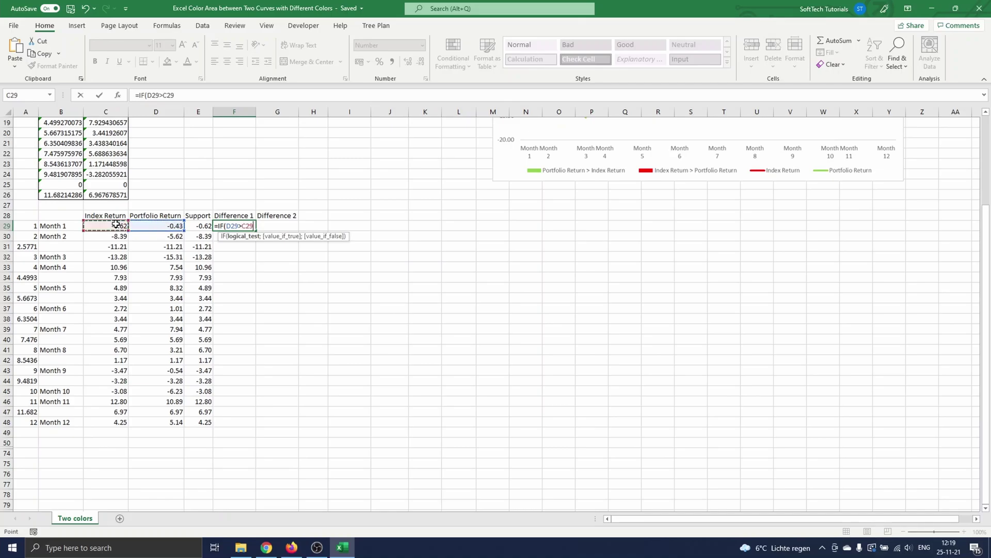
{"action": "type", "text": ";"}
{"action": "left_click", "coordinate": [143, 225]}
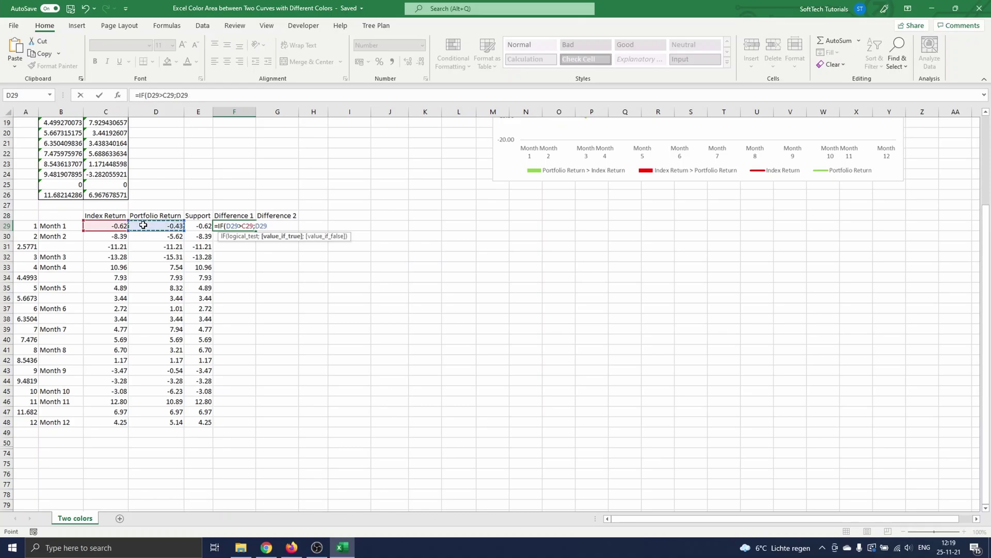
{"action": "type", "text": "-"}
{"action": "left_click", "coordinate": [113, 225]}
{"action": "type", "text": ";0"}
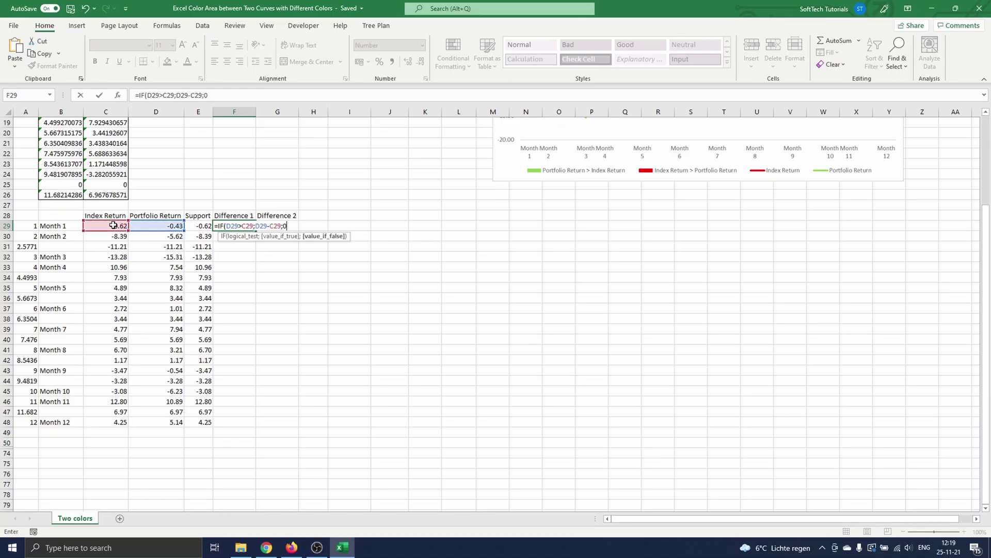
{"action": "type", "text": ")"}
{"action": "key", "text": "Return"}
- Enter =IF(D29<C29;D29-C29;0) in Difference 2 cell G29 by reusing the F29 formula
{"action": "key", "text": "Up"}
{"action": "left_click_drag", "start_coordinate": [210, 95], "coordinate": [139, 95]}
{"action": "key", "text": "Escape"}
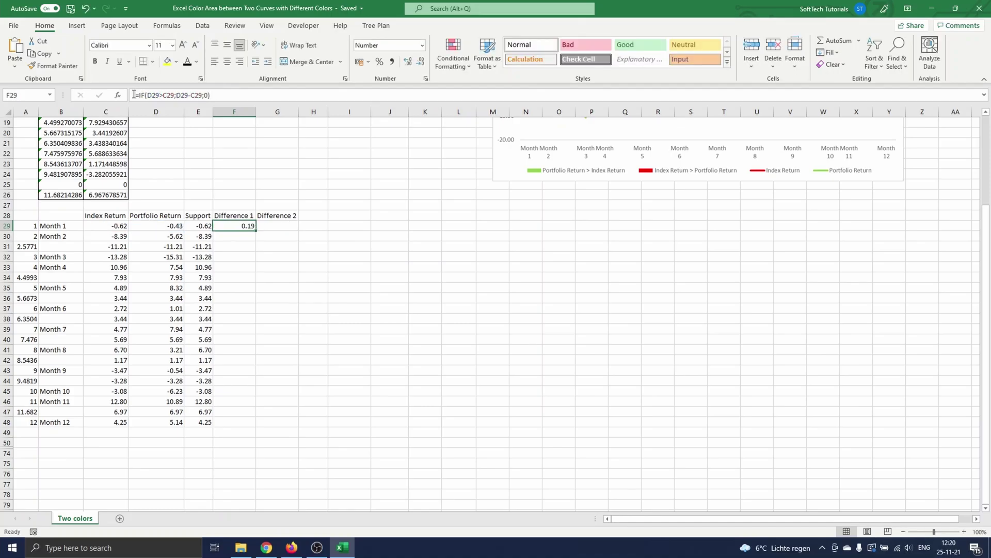
{"action": "left_click", "coordinate": [276, 225]}
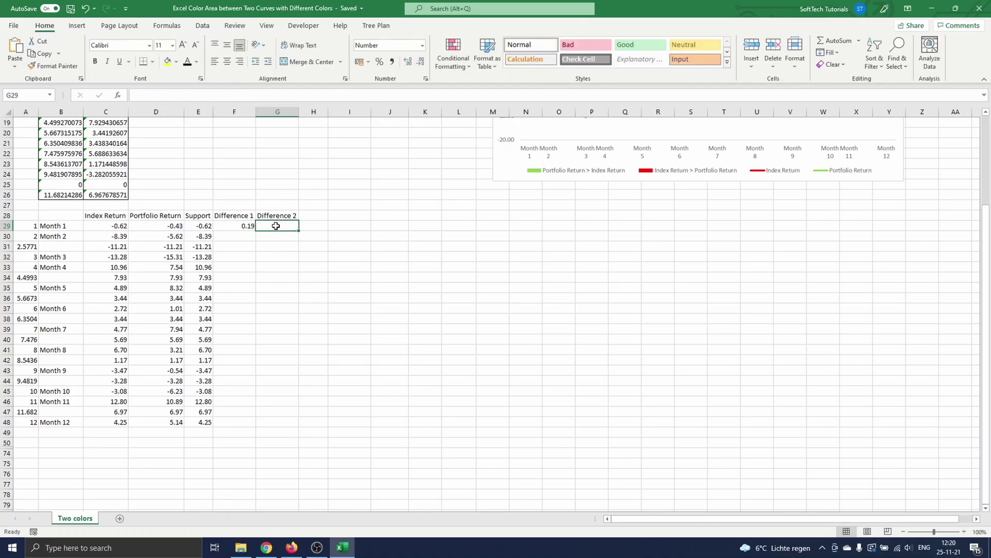
{"action": "left_click", "coordinate": [239, 100]}
{"action": "key", "text": "ctrl+v"}
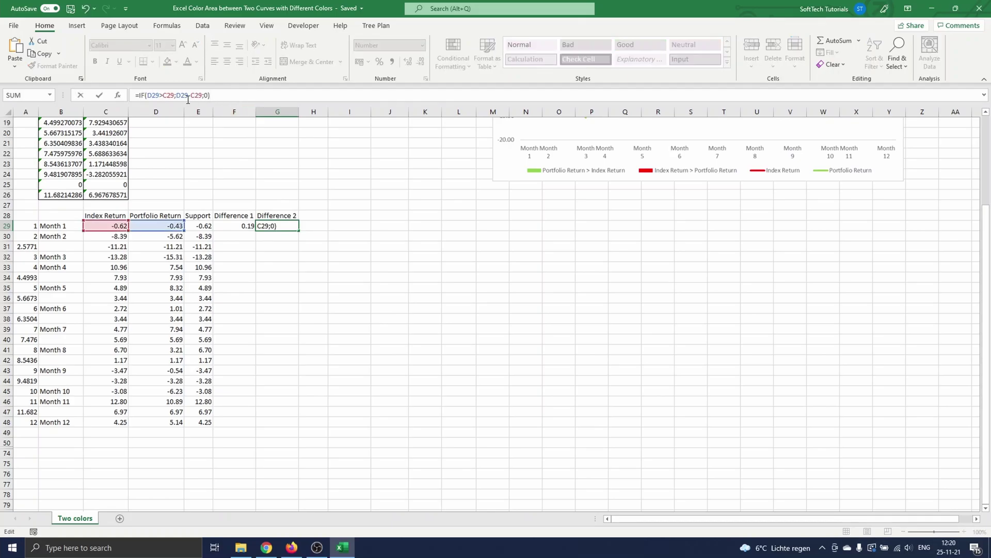
{"action": "left_click", "coordinate": [163, 96]}
{"action": "key", "text": "BackSpace"}
{"action": "type", "text": "<"}
{"action": "key", "text": "Return"}
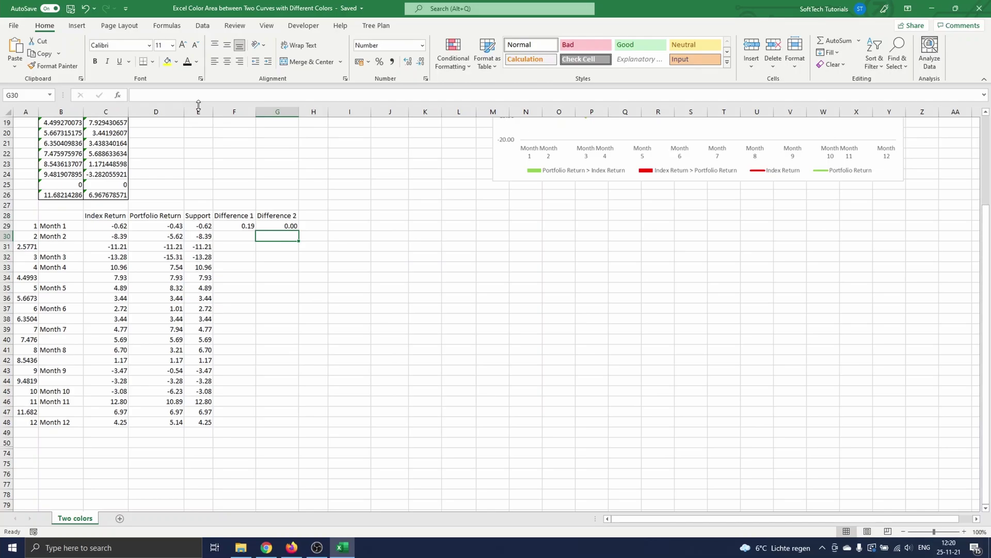
- Fill both difference formulas down to row 48 and select B28:D48 for charting
{"action": "left_click_drag", "start_coordinate": [249, 225], "coordinate": [299, 427]}
{"action": "left_click", "coordinate": [350, 379]}
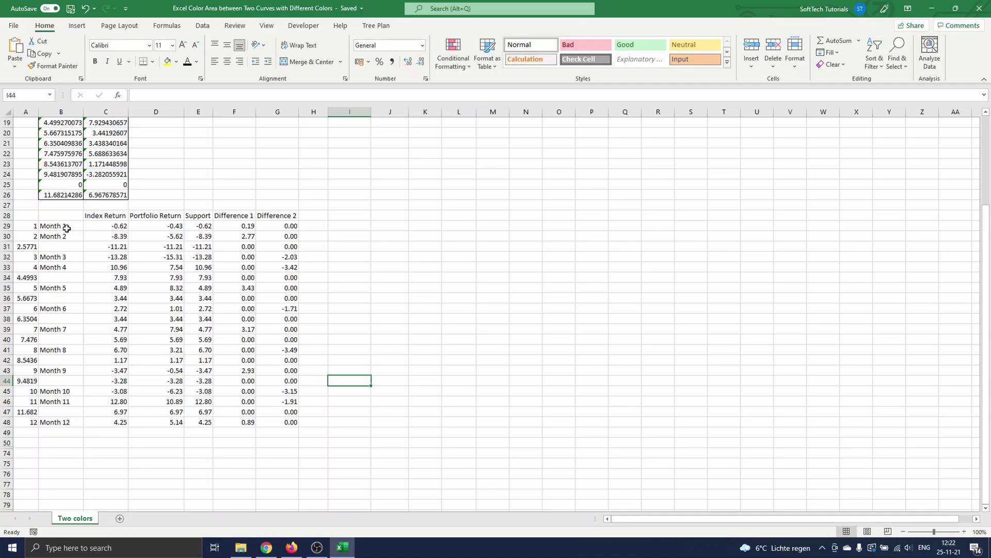
{"action": "left_click_drag", "start_coordinate": [60, 216], "coordinate": [147, 422]}
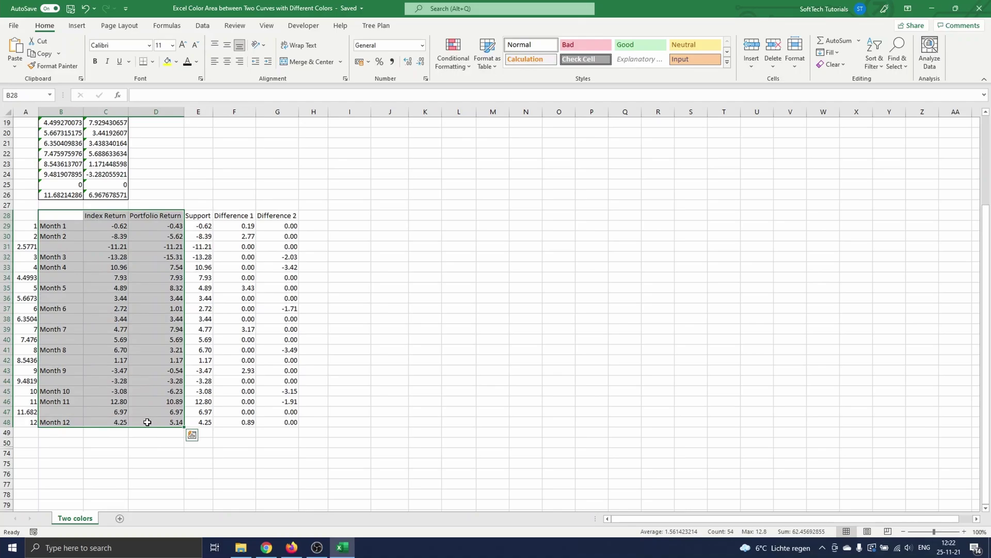
- Insert a basic 2-D line chart of Index and Portfolio Return and enlarge it
{"action": "left_click", "coordinate": [77, 27]}
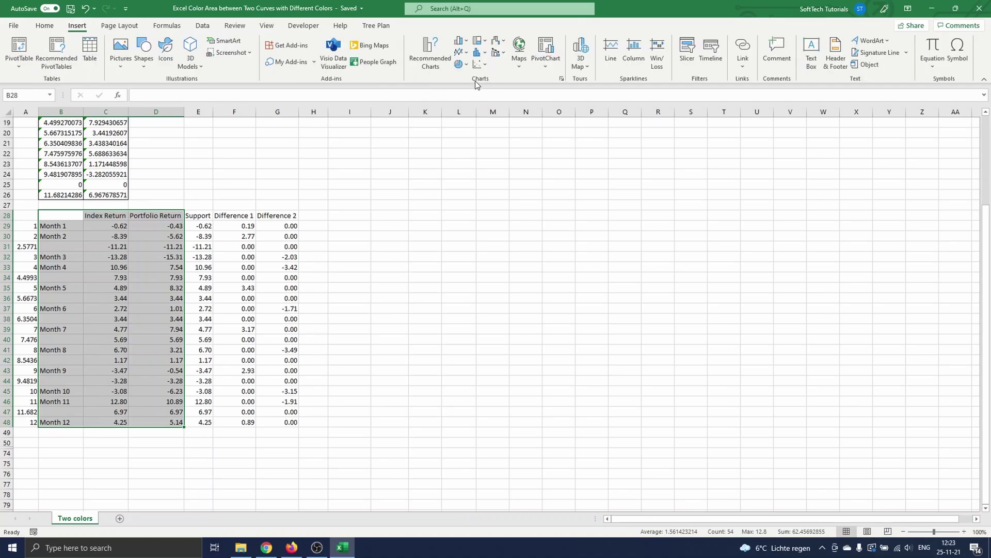
{"action": "left_click", "coordinate": [460, 52]}
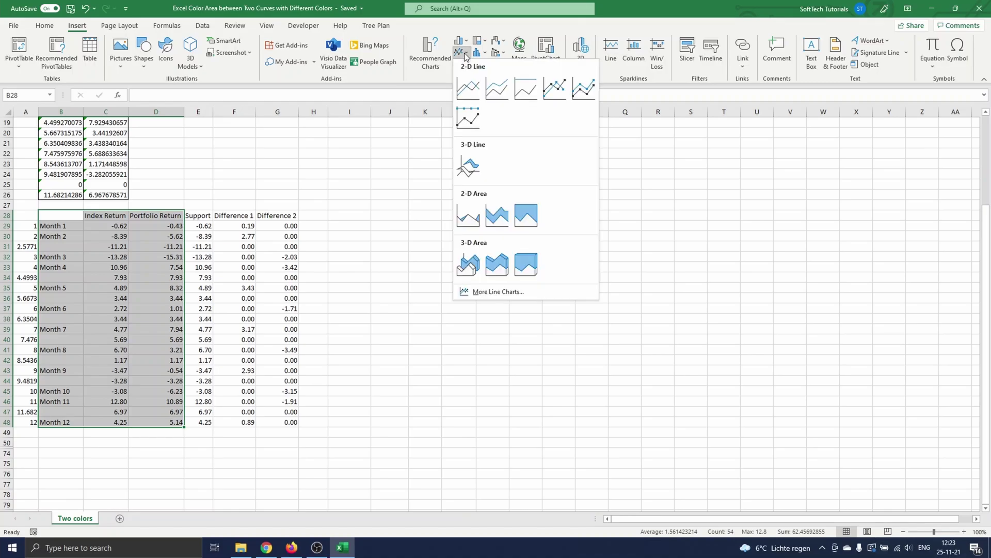
{"action": "left_click", "coordinate": [466, 91]}
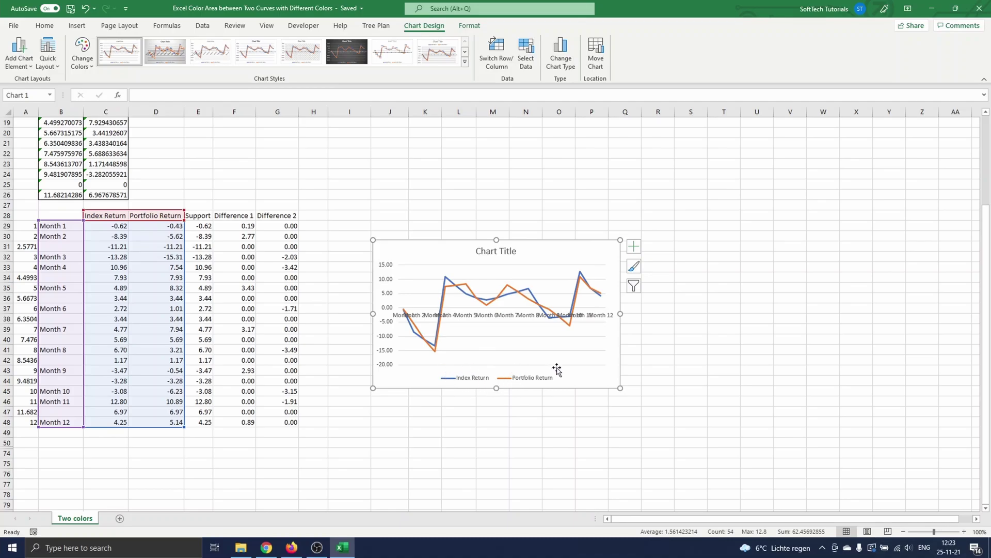
{"action": "left_click_drag", "start_coordinate": [619, 240], "coordinate": [731, 171]}
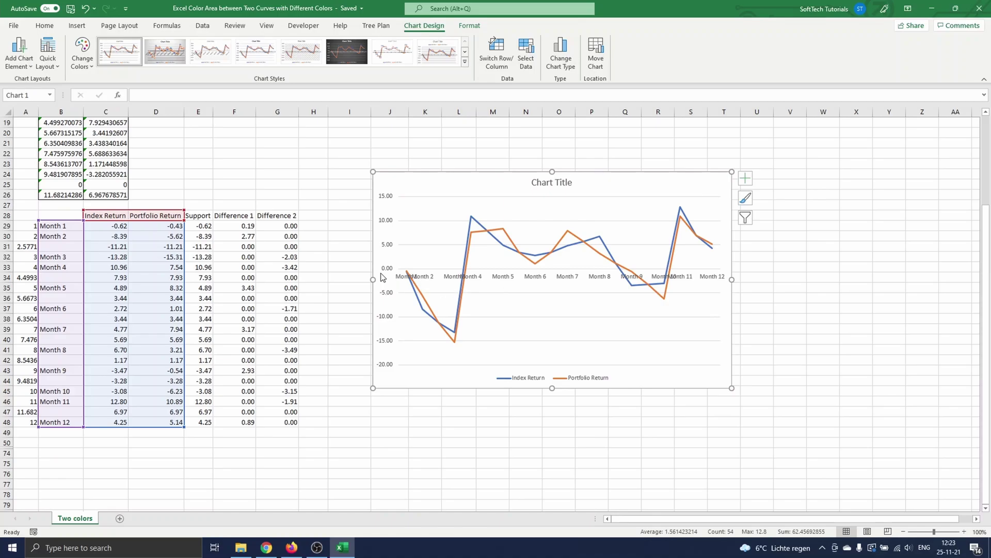
- Make the horizontal axis cross the vertical axis at -20
{"action": "double_click", "coordinate": [386, 290]}
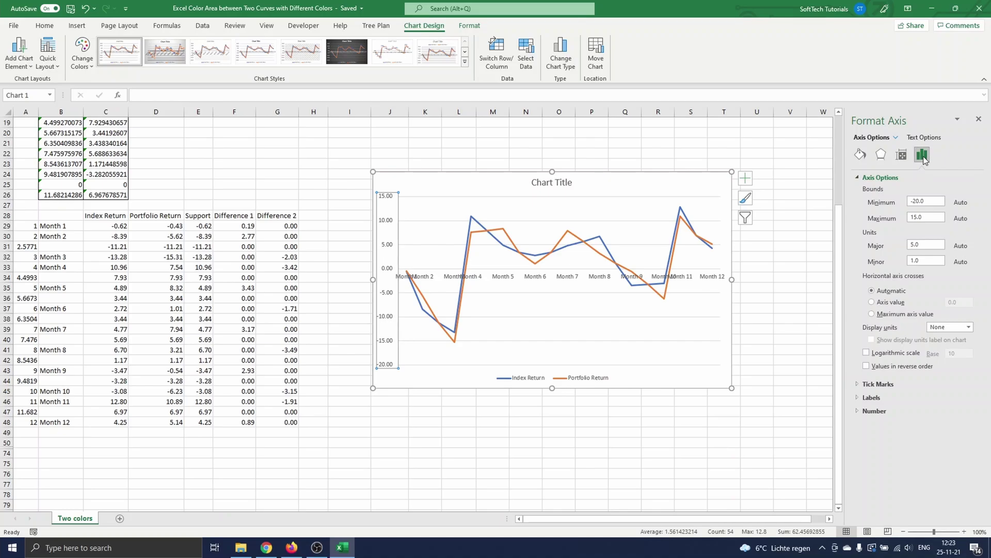
{"action": "left_click", "coordinate": [871, 304]}
{"action": "left_click_drag", "start_coordinate": [969, 304], "coordinate": [938, 305]}
{"action": "type", "text": "-20"}
{"action": "key", "text": "Return"}
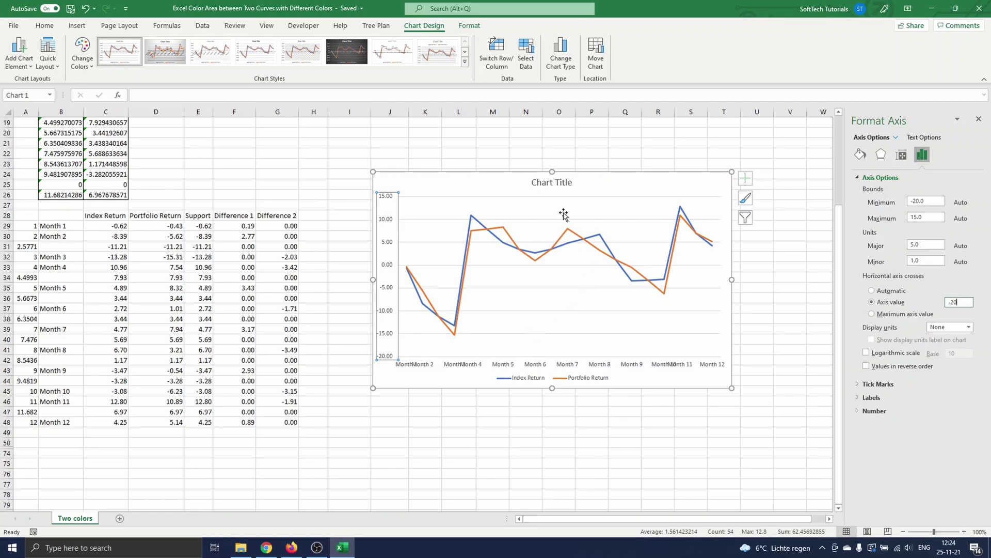
- Change the chart title to 'Index vs Portfolio Return'
{"action": "left_click", "coordinate": [554, 184]}
{"action": "left_click_drag", "start_coordinate": [534, 182], "coordinate": [573, 183]}
{"action": "key", "text": "Delete"}
{"action": "type", "text": "Index"}
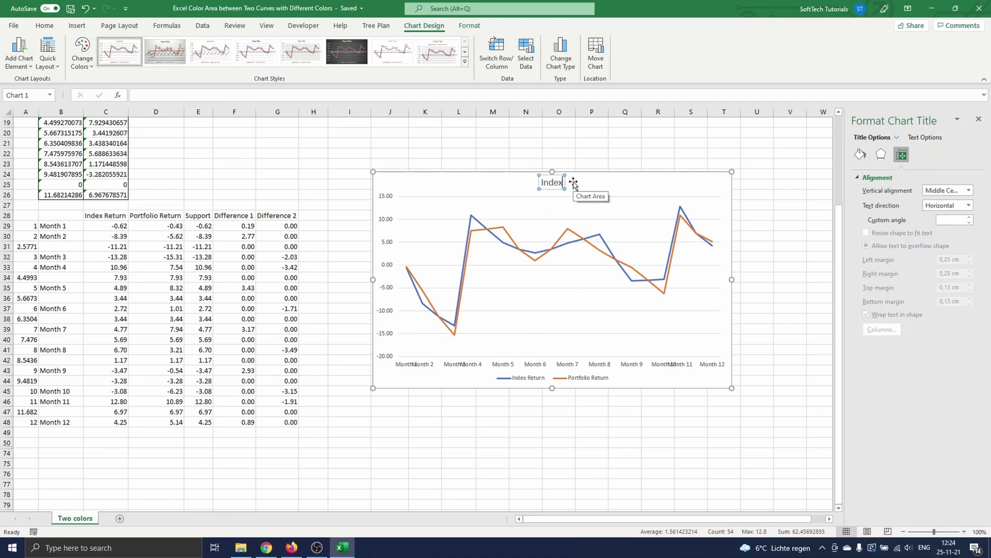
{"action": "type", "text": " vs Portfolio Return"}
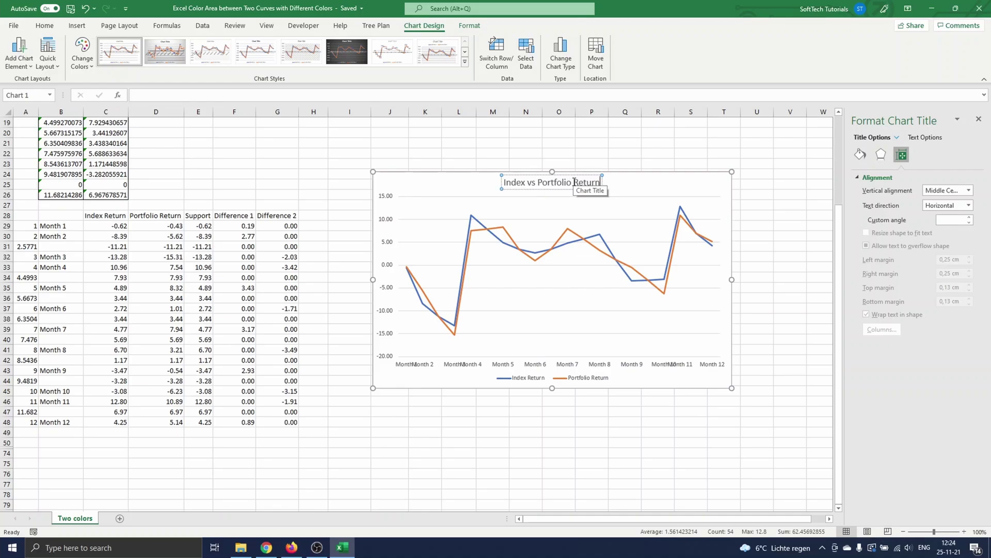
{"action": "left_click", "coordinate": [591, 160]}
{"action": "left_click", "coordinate": [608, 189]}
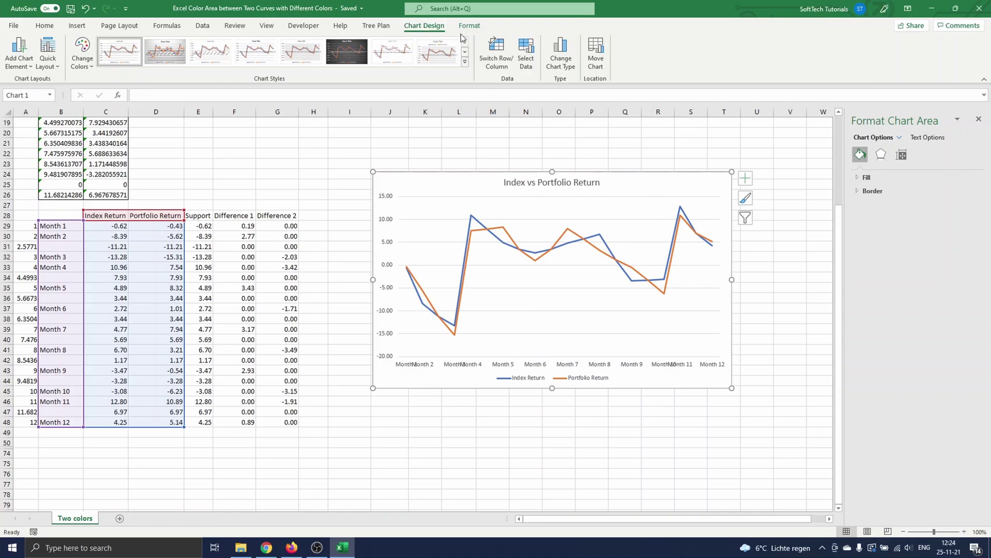
- Add a Support series named from E28 with values E29:E48
{"action": "left_click", "coordinate": [528, 61]}
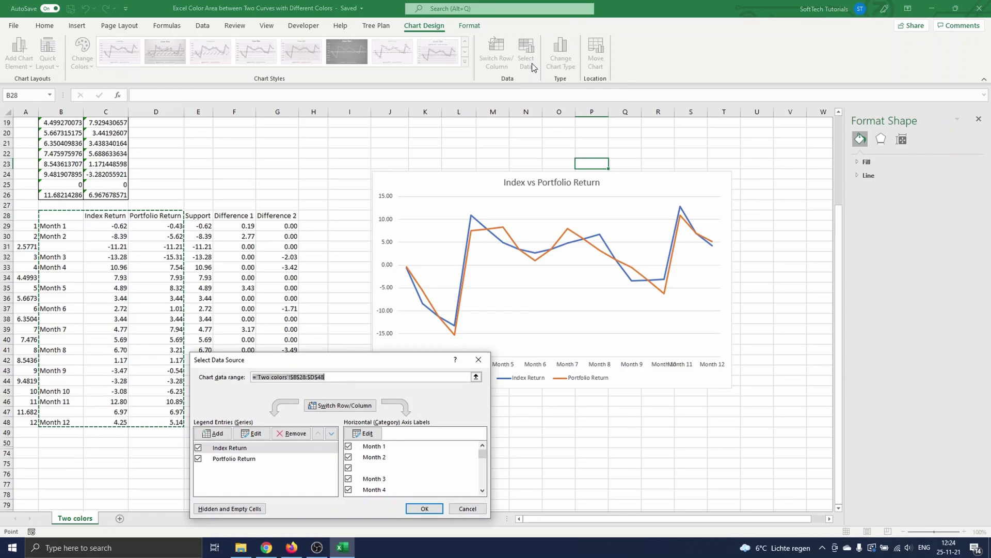
{"action": "left_click", "coordinate": [224, 433]}
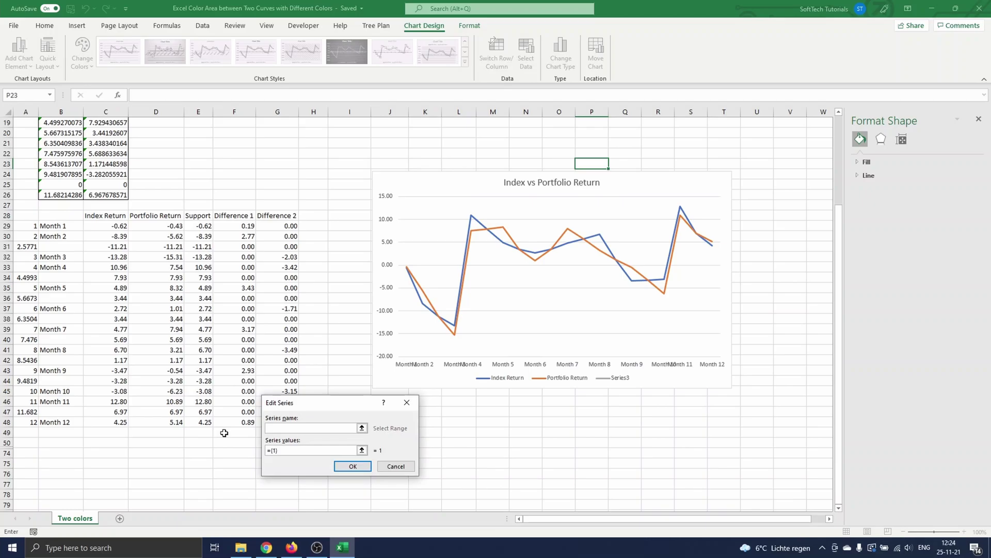
{"action": "left_click", "coordinate": [196, 215]}
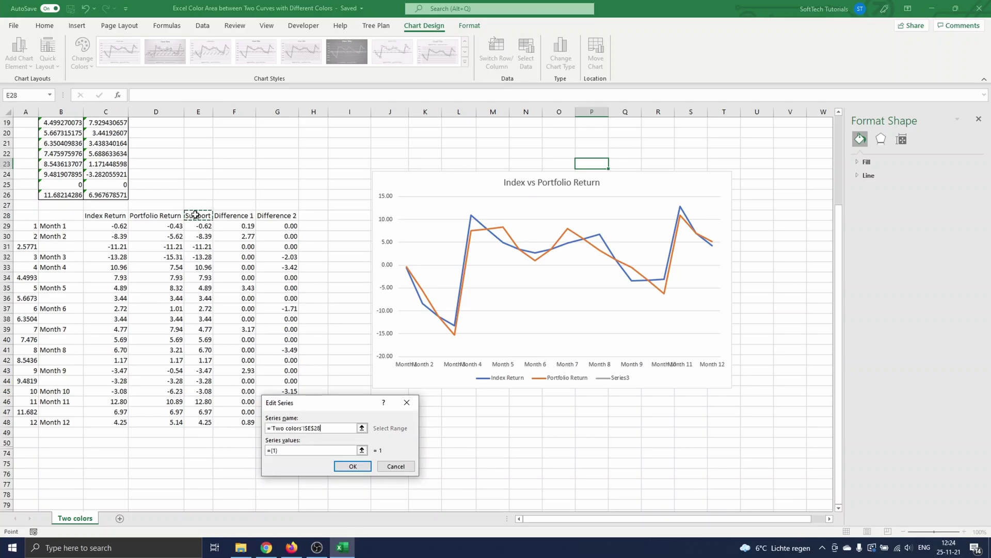
{"action": "left_click", "coordinate": [287, 454]}
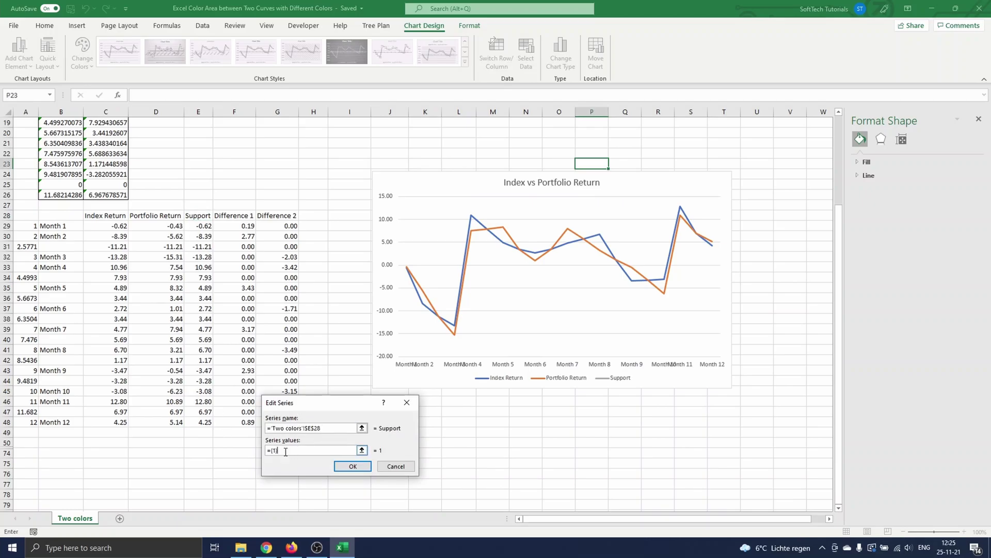
{"action": "mouse_move", "coordinate": [201, 226]}
{"action": "left_mouse_down"}
{"action": "mouse_move", "coordinate": [201, 443]}
{"action": "mouse_move", "coordinate": [202, 421]}
{"action": "left_mouse_up"}
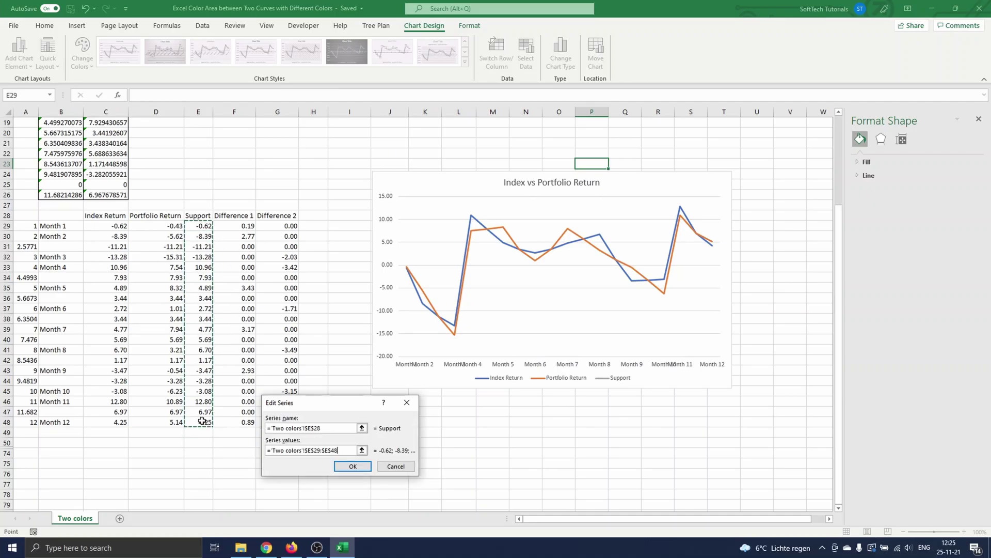
{"action": "left_click", "coordinate": [361, 467]}
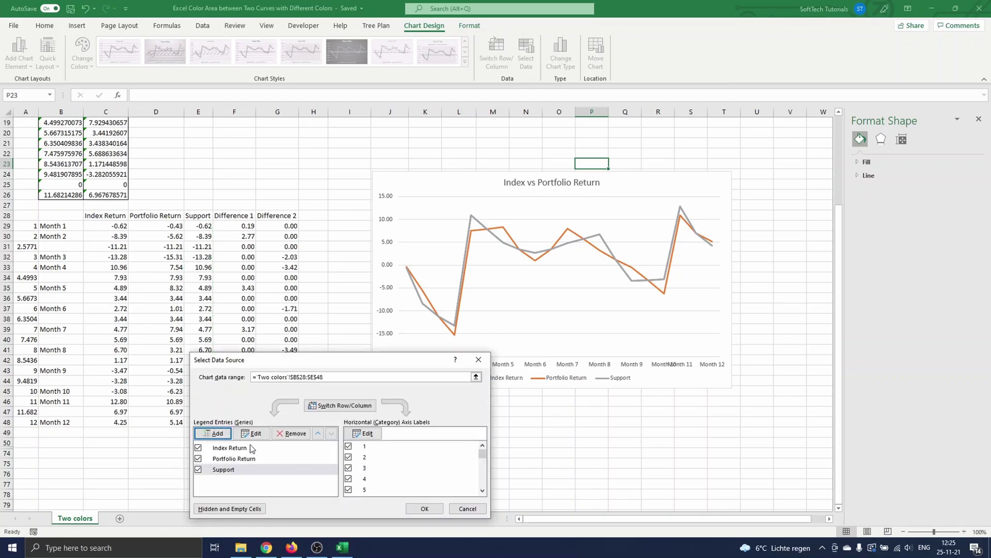
- Add a Difference 1 series named from F28 with values F29:F48
{"action": "left_click", "coordinate": [214, 433]}
{"action": "left_click", "coordinate": [232, 216]}
{"action": "left_click", "coordinate": [304, 450]}
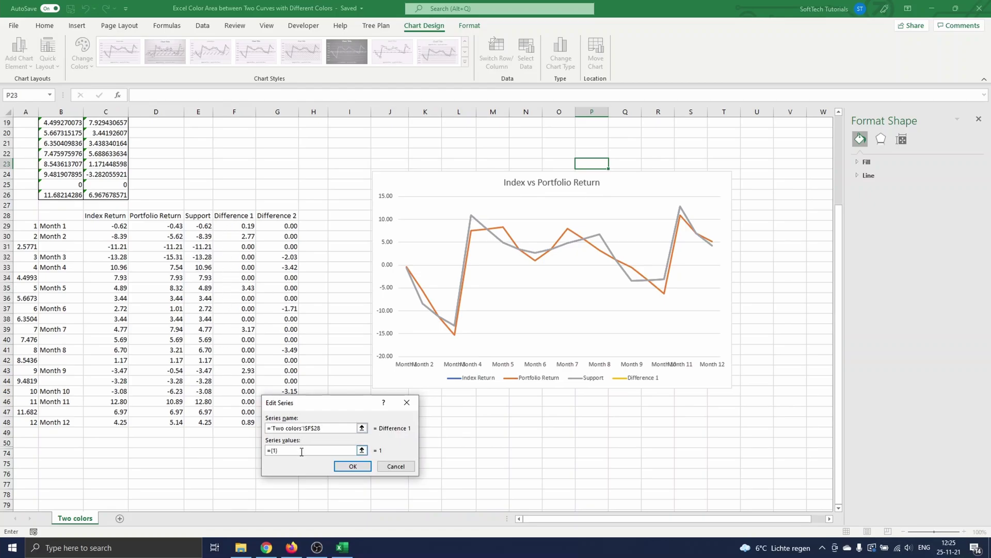
{"action": "left_click_drag", "start_coordinate": [238, 225], "coordinate": [241, 421]}
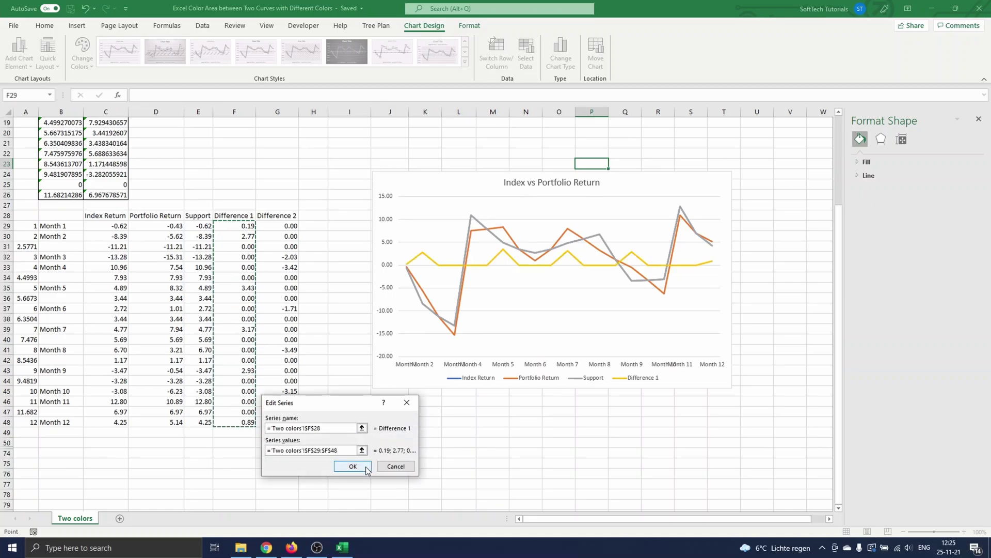
{"action": "left_click", "coordinate": [365, 467]}
- Add a Difference 2 series with values G29:G48 and apply the changes
{"action": "left_click", "coordinate": [213, 433]}
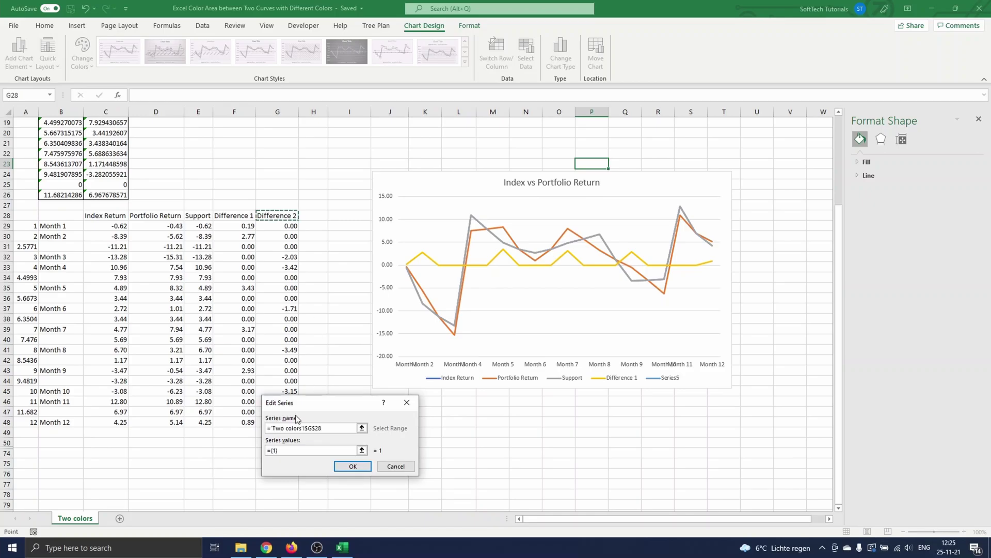
{"action": "left_click", "coordinate": [292, 450]}
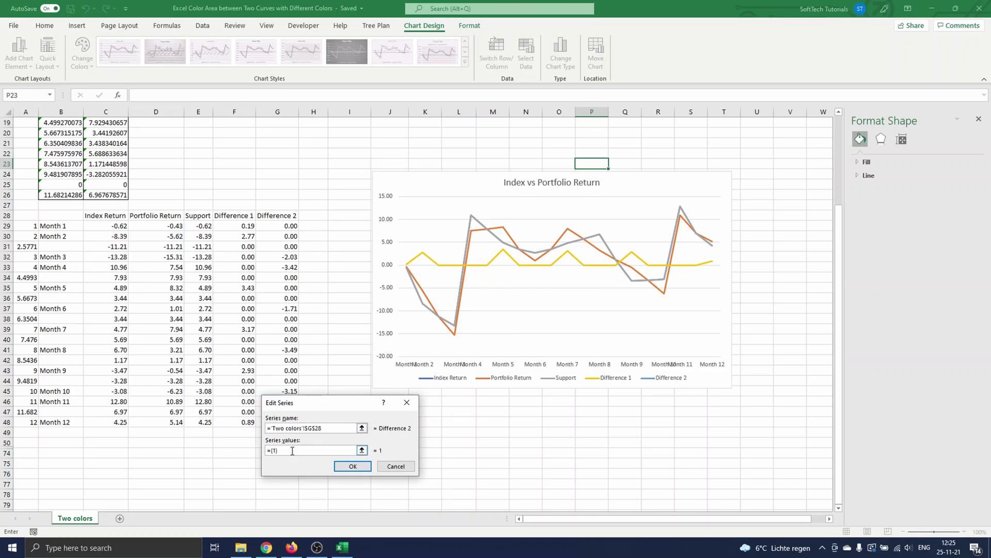
{"action": "key", "text": "BackSpace"}
{"action": "key", "text": "BackSpace"}
{"action": "key", "text": "BackSpace"}
{"action": "left_click_drag", "start_coordinate": [295, 227], "coordinate": [288, 426]}
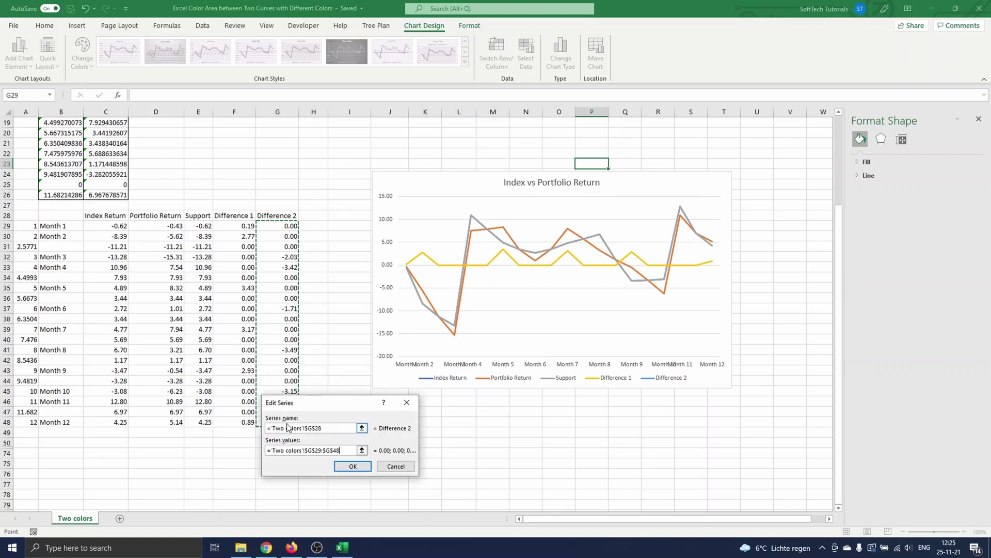
{"action": "left_click", "coordinate": [364, 470]}
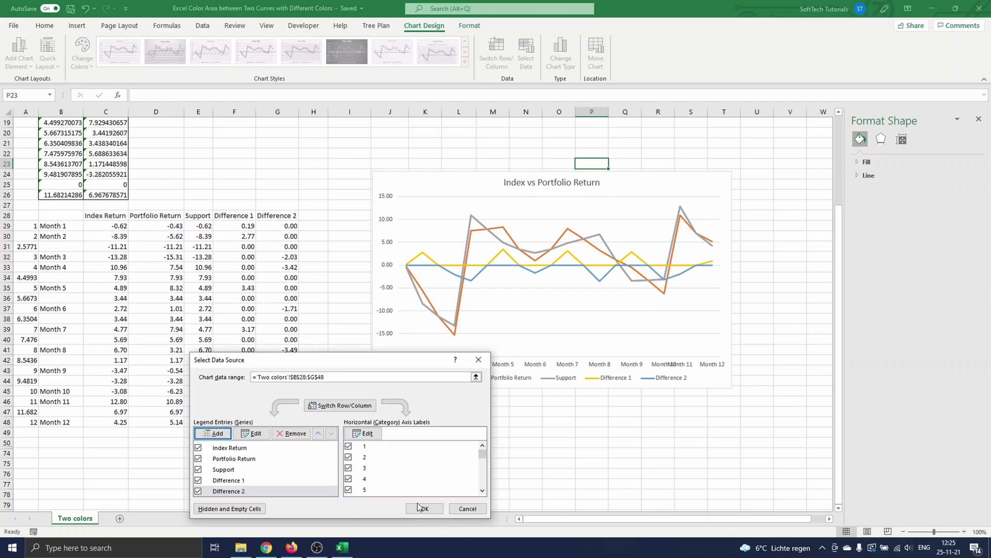
{"action": "left_click", "coordinate": [420, 505]}
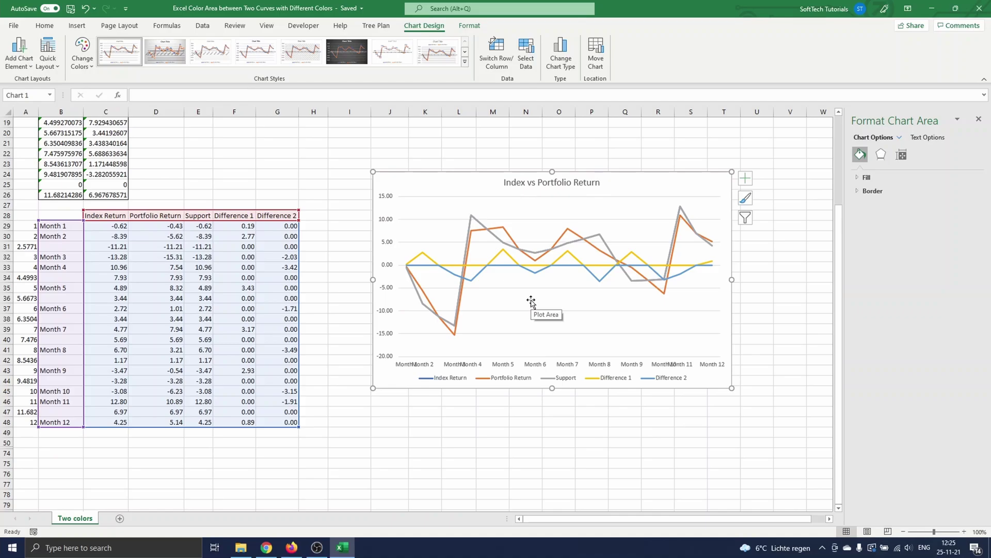
- Switch to a Combo chart with Index Return and Portfolio Return as lines
{"action": "left_click", "coordinate": [567, 68]}
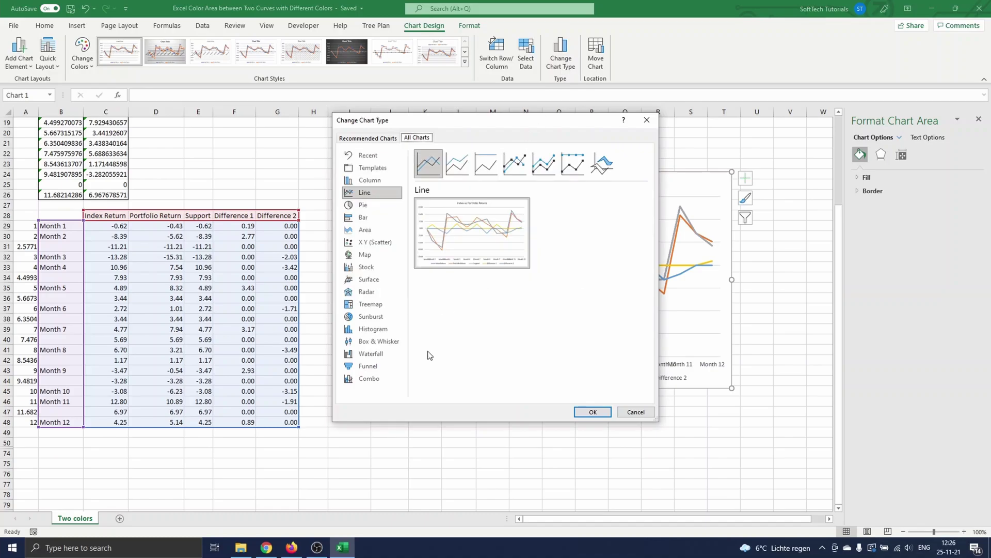
{"action": "left_click", "coordinate": [392, 379]}
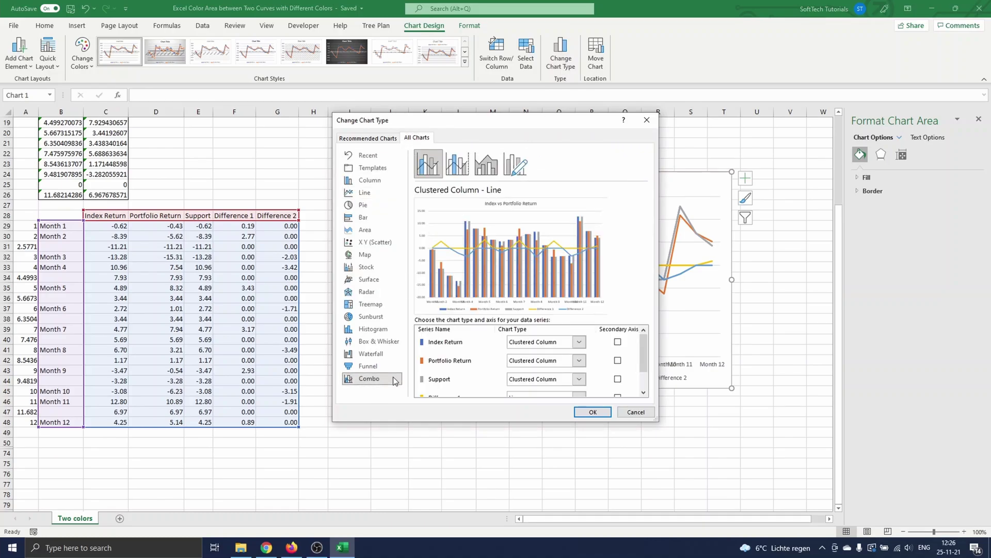
{"action": "left_click", "coordinate": [575, 342]}
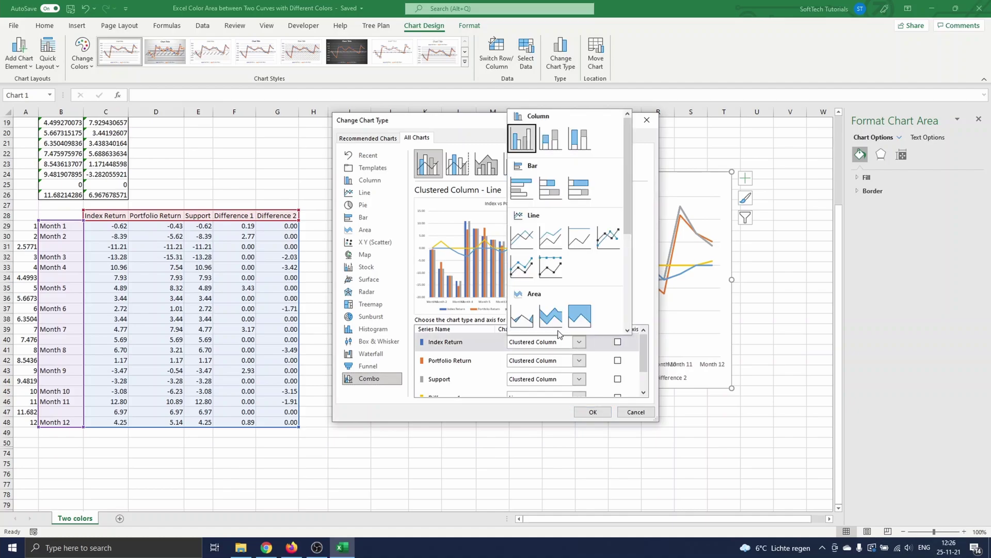
{"action": "left_click", "coordinate": [522, 237]}
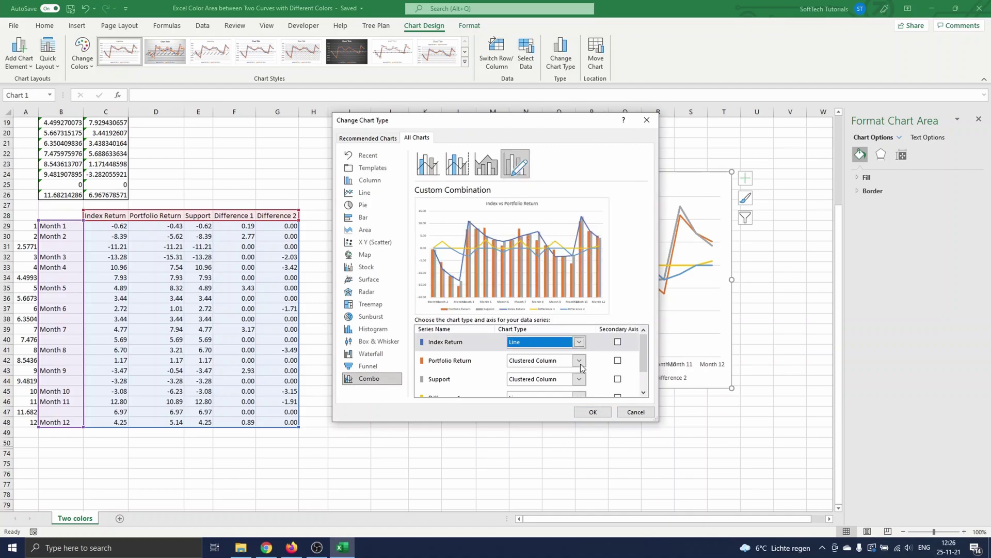
{"action": "left_click", "coordinate": [581, 364]}
{"action": "left_click", "coordinate": [522, 258]}
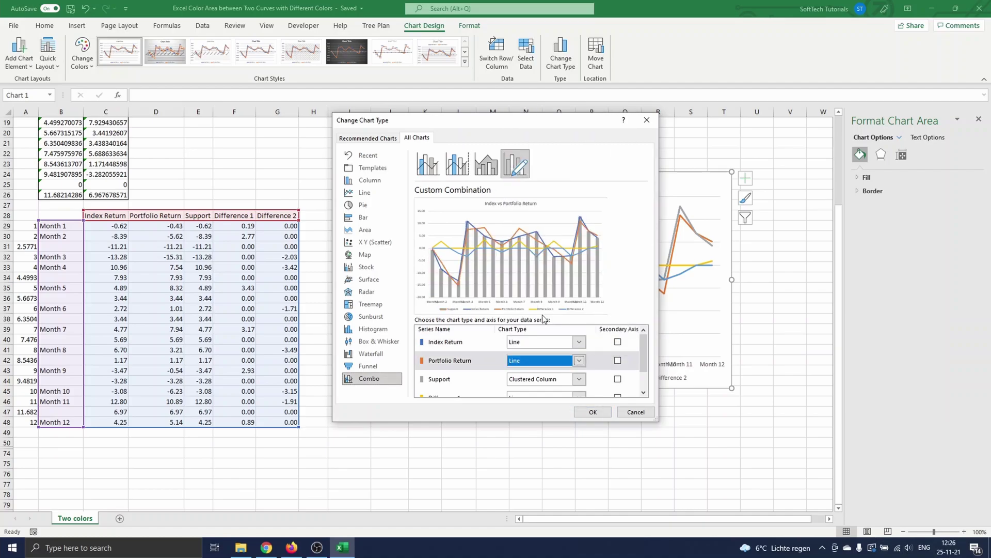
- Set Support, Difference 1 and Difference 2 to Stacked Area and apply
{"action": "left_click", "coordinate": [580, 379]}
{"action": "left_click", "coordinate": [556, 364]}
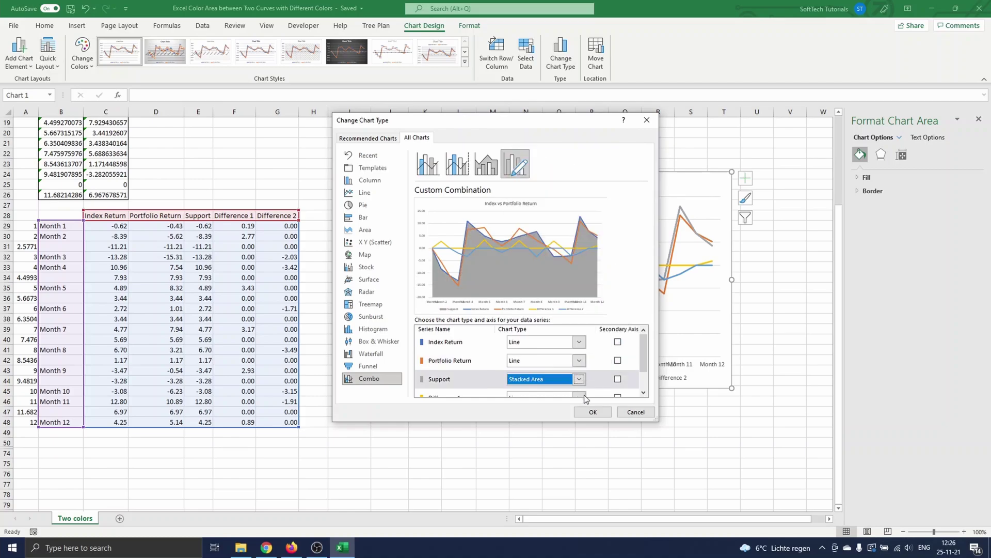
{"action": "left_click", "coordinate": [586, 397]}
{"action": "left_click", "coordinate": [555, 365]}
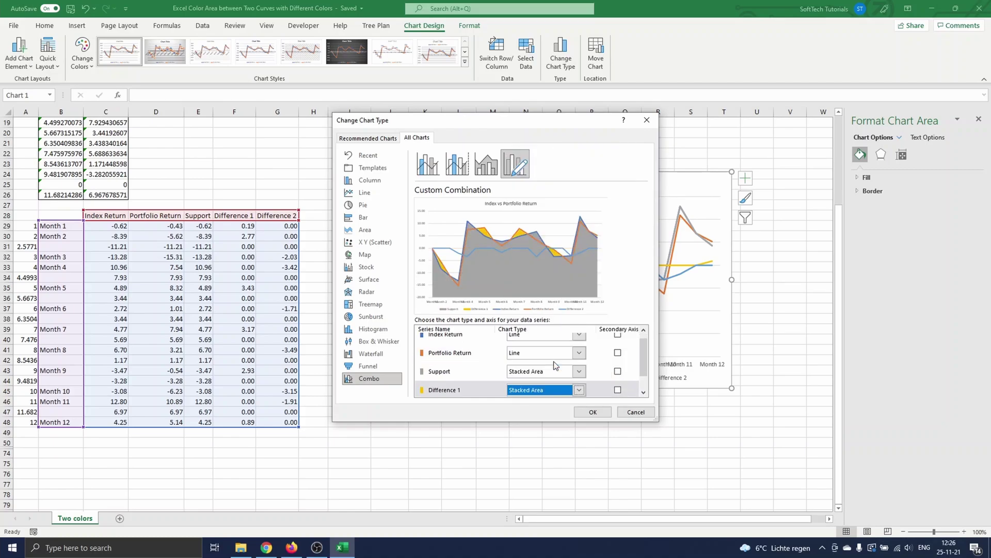
{"action": "scroll", "coordinate": [601, 380], "scroll_direction": "down", "scroll_amount": 1}
{"action": "left_click", "coordinate": [580, 387]}
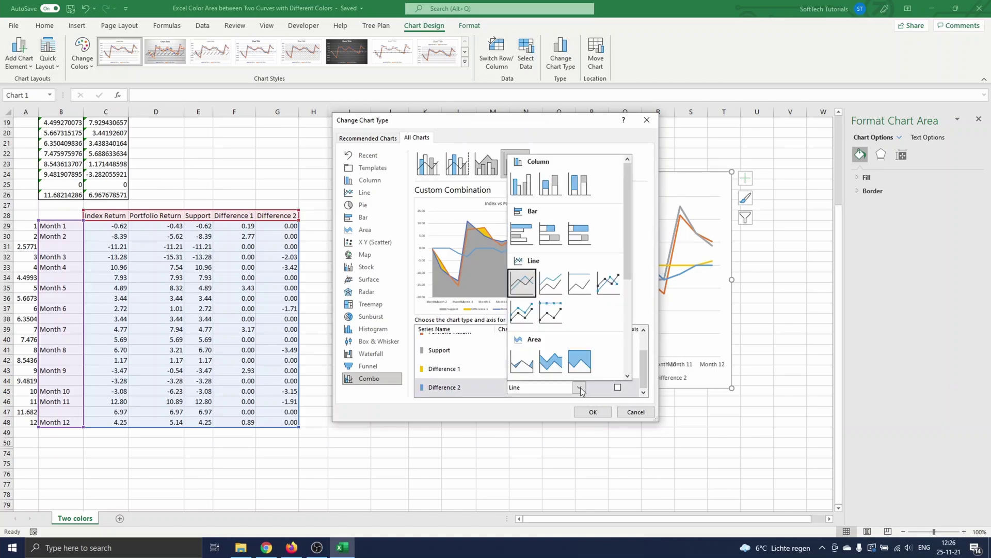
{"action": "left_click", "coordinate": [556, 367]}
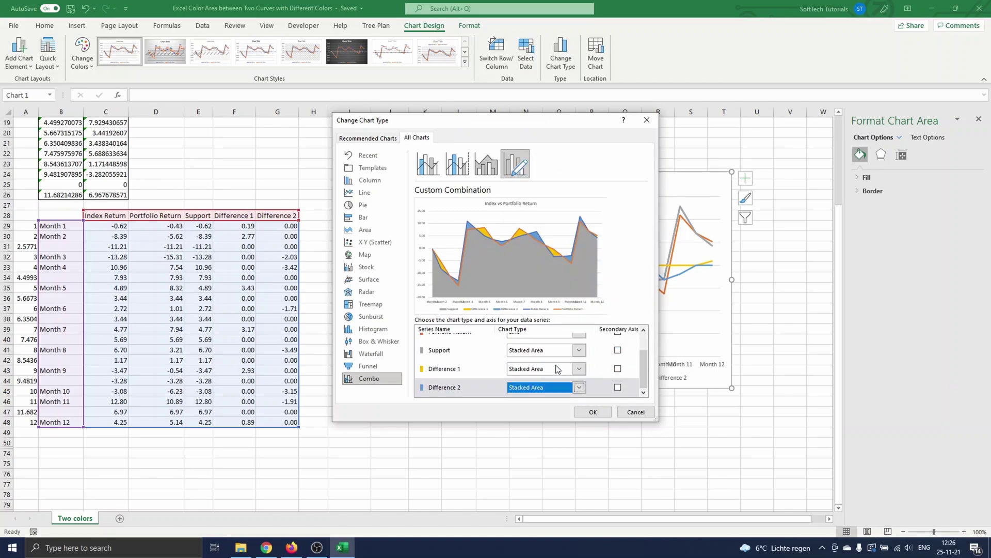
{"action": "left_click", "coordinate": [594, 412]}
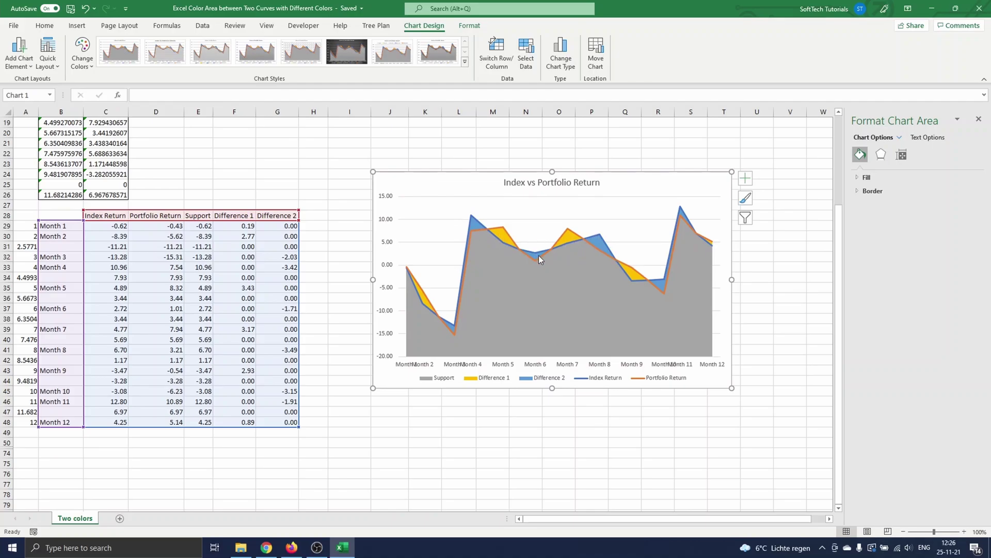
- Remove the grey fill from the Support area series
{"action": "mouse_move", "coordinate": [602, 241]}
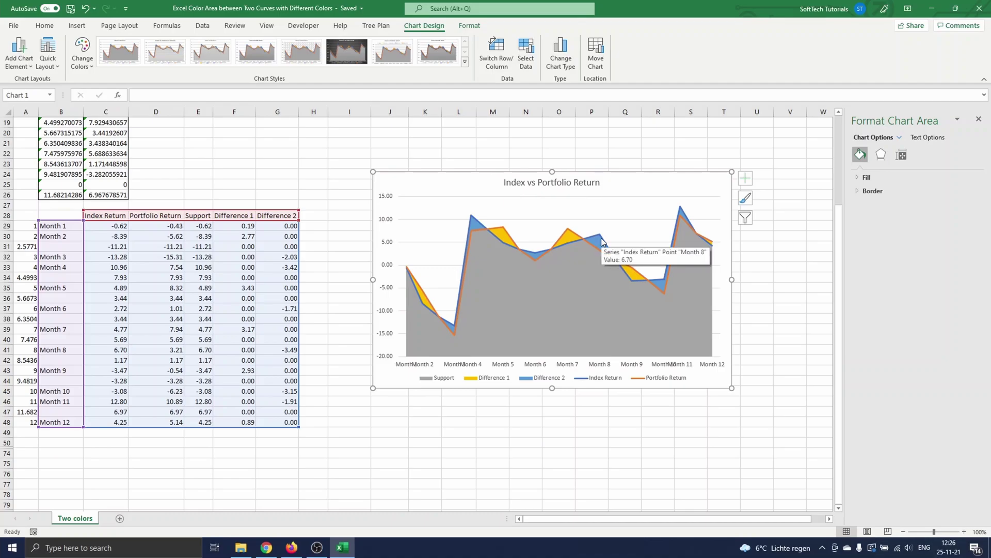
{"action": "left_click", "coordinate": [572, 299]}
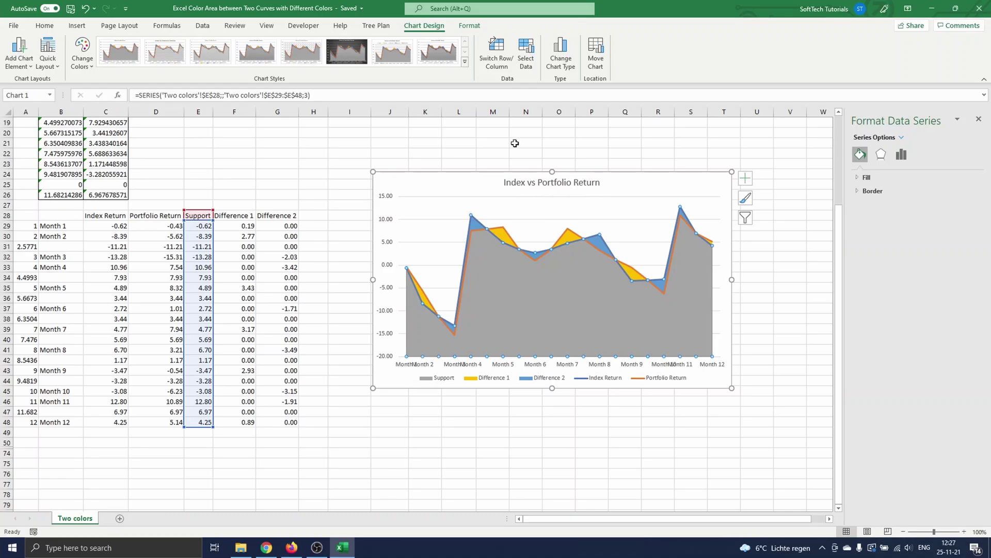
{"action": "left_click", "coordinate": [478, 30]}
{"action": "left_click", "coordinate": [420, 40]}
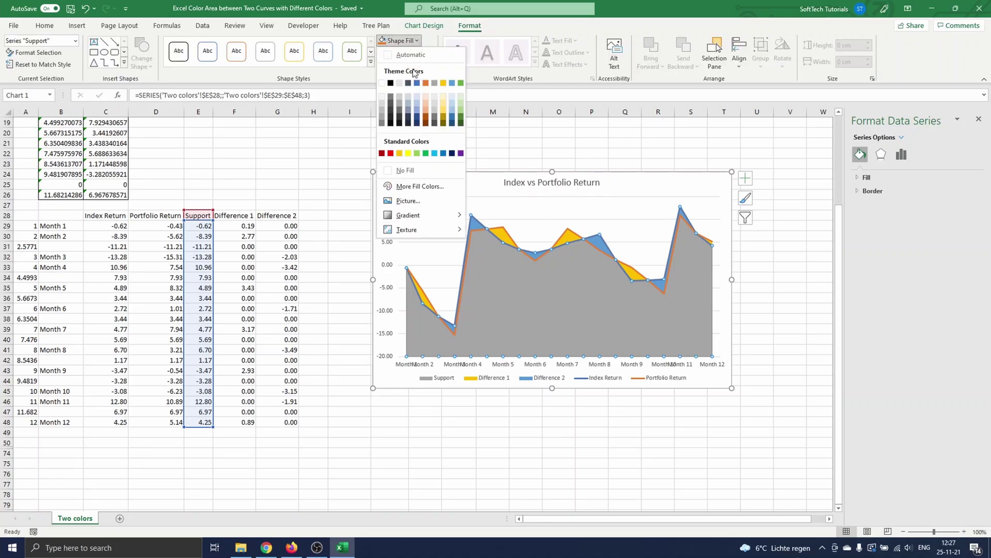
{"action": "left_click", "coordinate": [405, 170]}
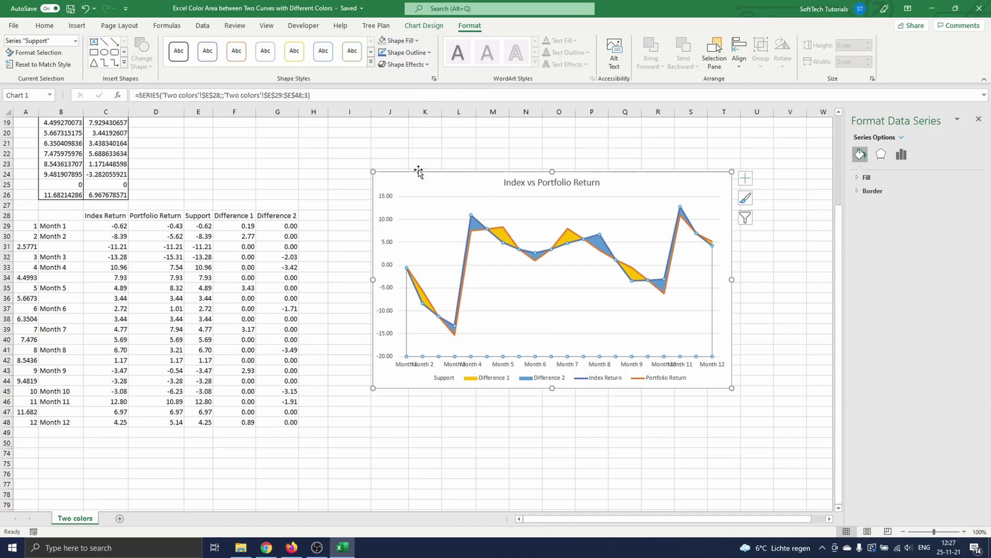
- Colour the Portfolio Return line light green and the Index Return line red
{"action": "left_click", "coordinate": [503, 231]}
{"action": "left_click", "coordinate": [429, 52]}
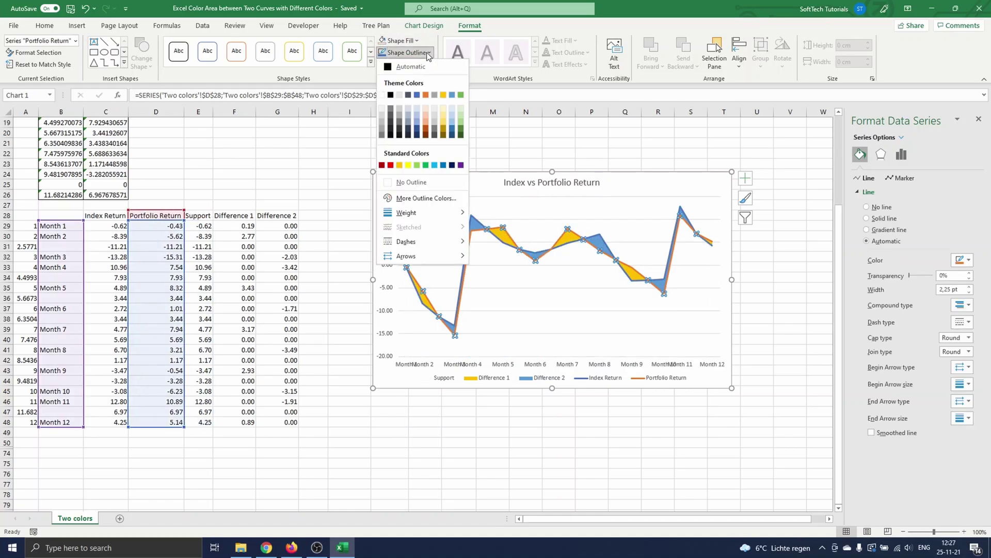
{"action": "left_click", "coordinate": [416, 166]}
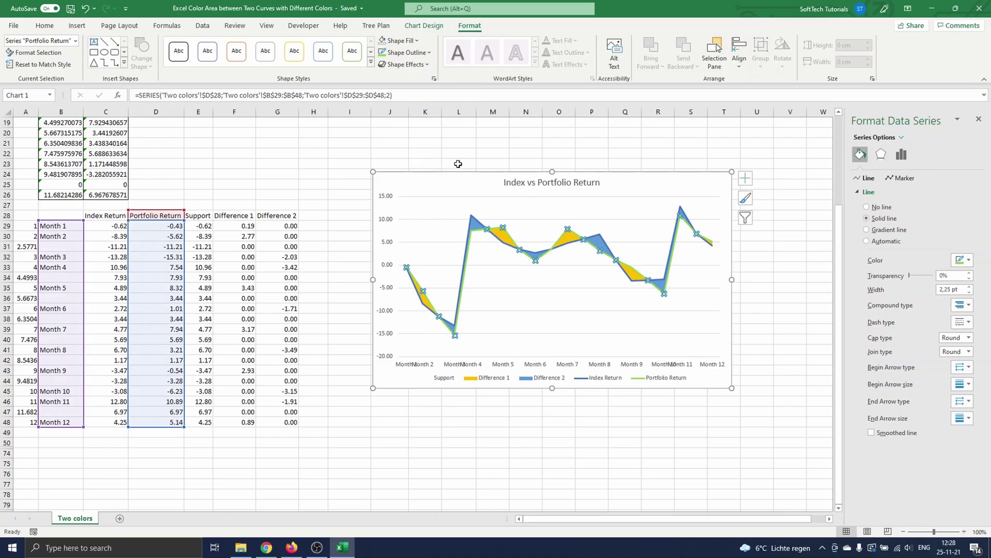
{"action": "left_click", "coordinate": [599, 234]}
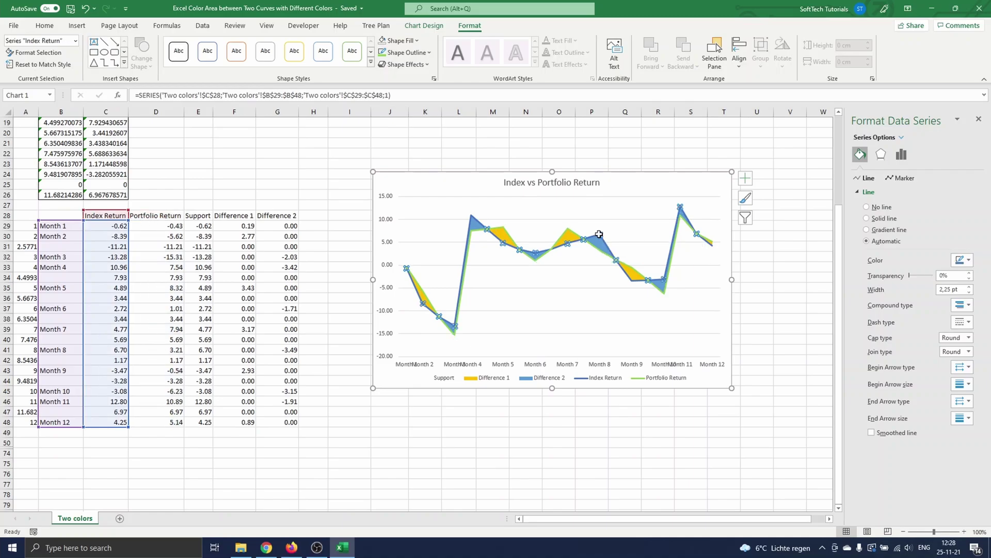
{"action": "left_click", "coordinate": [428, 53]}
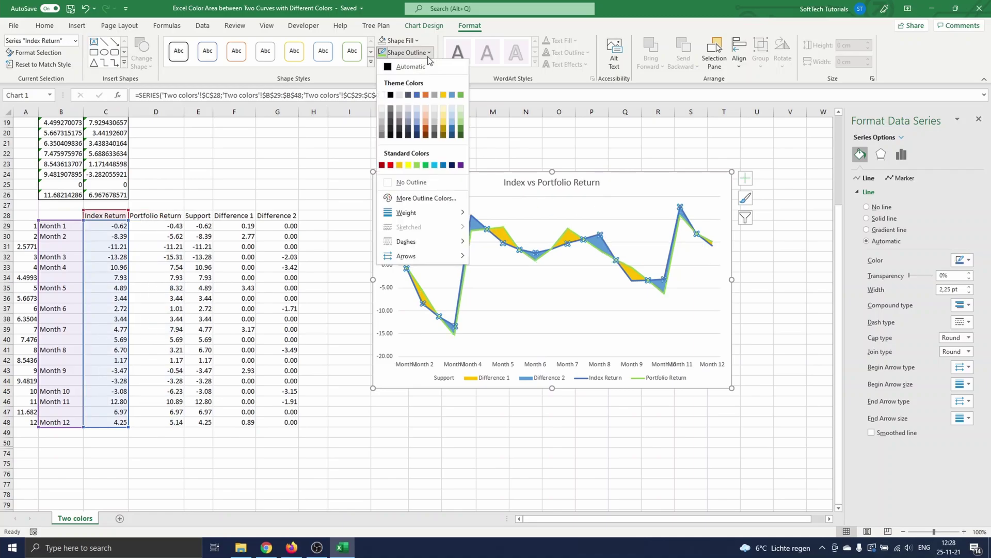
{"action": "left_click", "coordinate": [391, 165]}
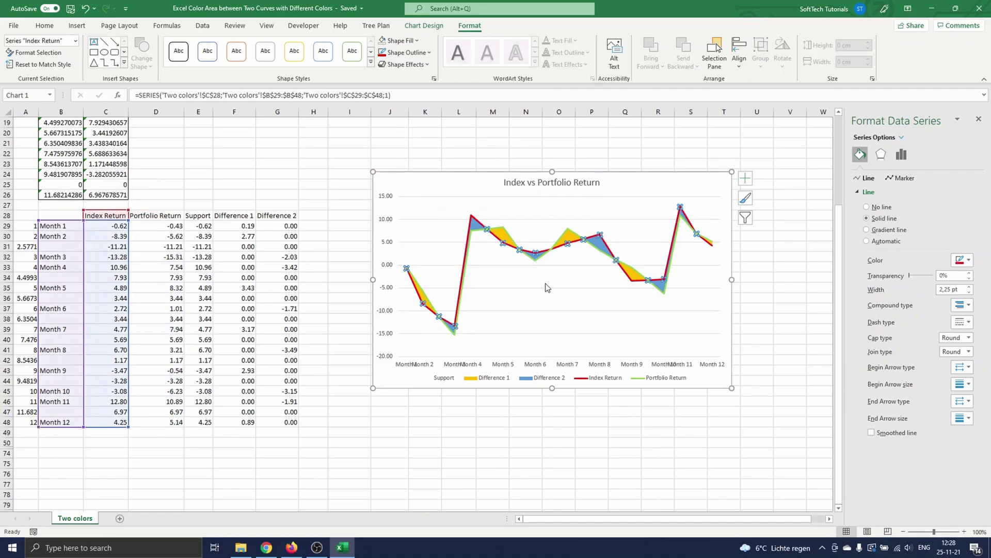
{"action": "left_click", "coordinate": [503, 236]}
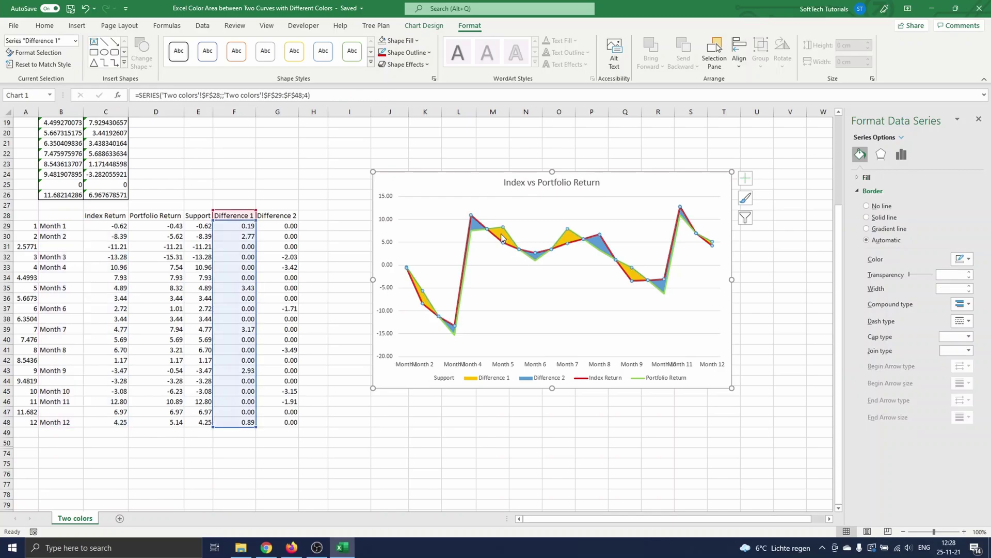
- Fill Difference 1 light green and Difference 2 red, then deselect the chart
{"action": "left_click", "coordinate": [416, 42]}
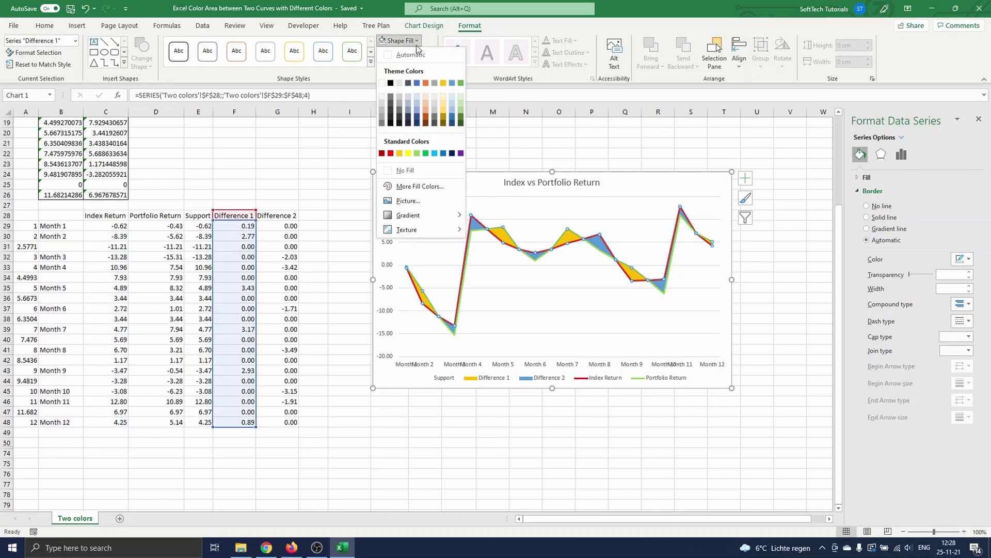
{"action": "left_click", "coordinate": [418, 153]}
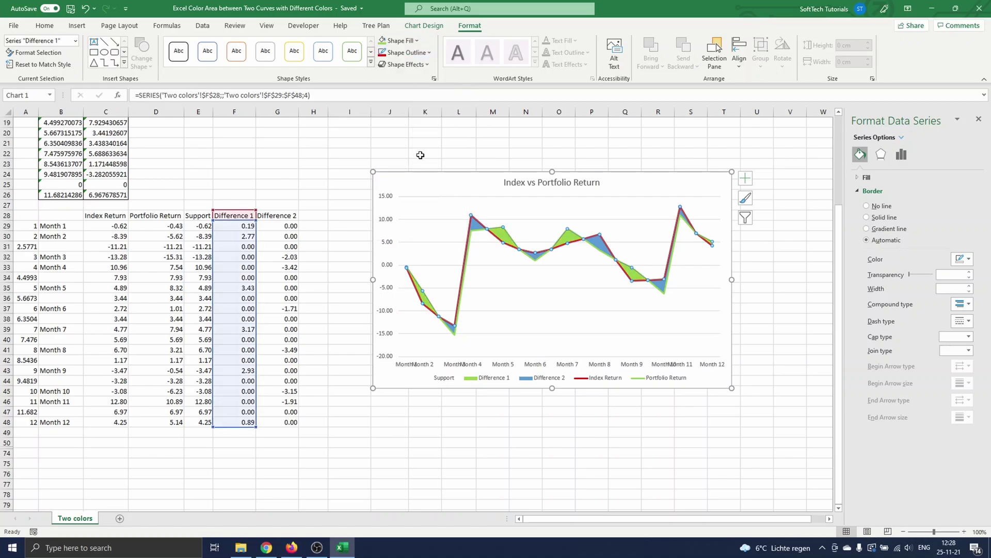
{"action": "left_click", "coordinate": [600, 248]}
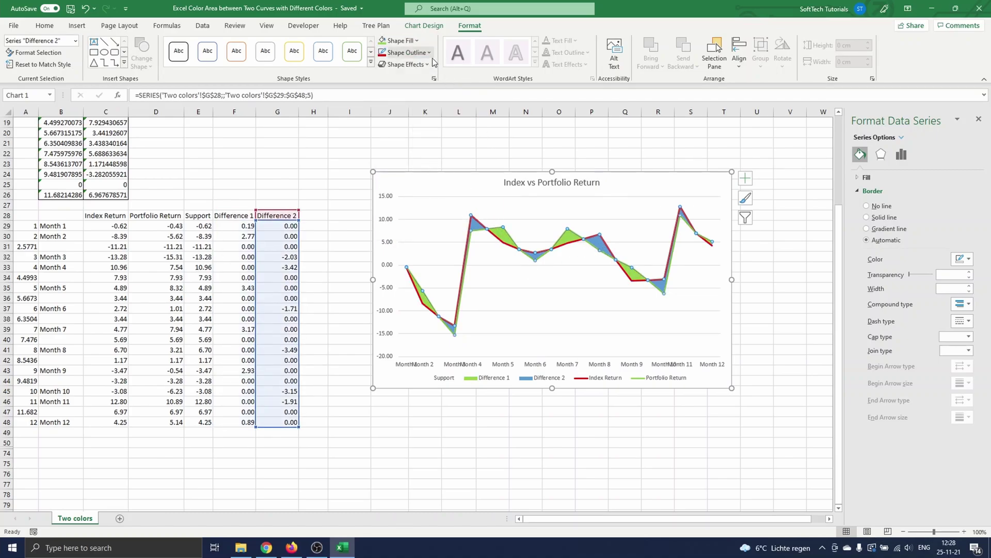
{"action": "left_click", "coordinate": [418, 41]}
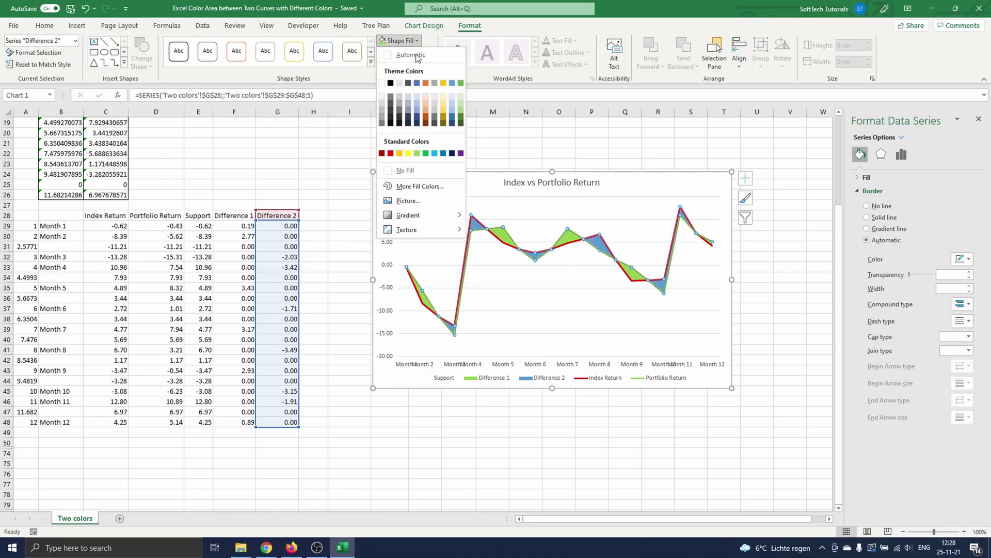
{"action": "left_click", "coordinate": [391, 154]}
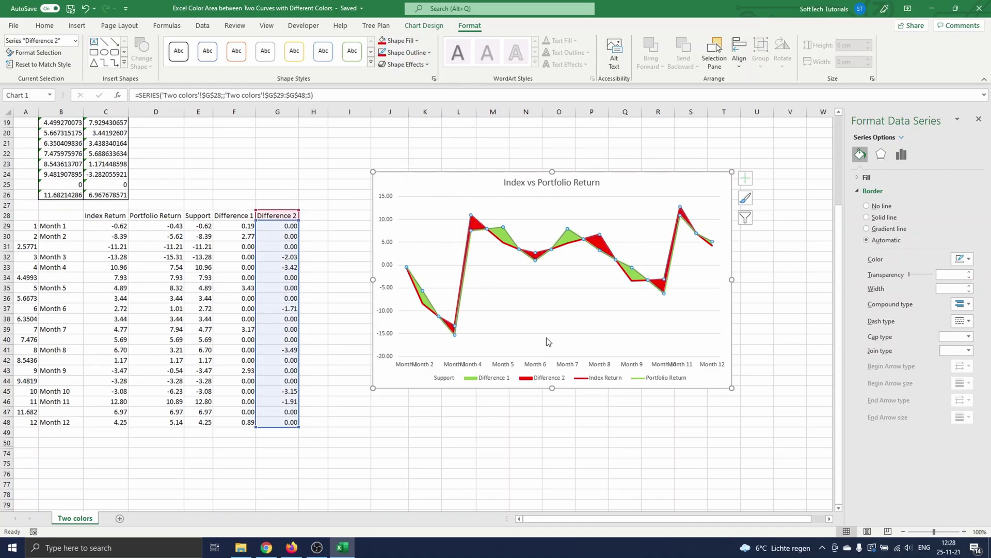
{"action": "left_click", "coordinate": [581, 339]}
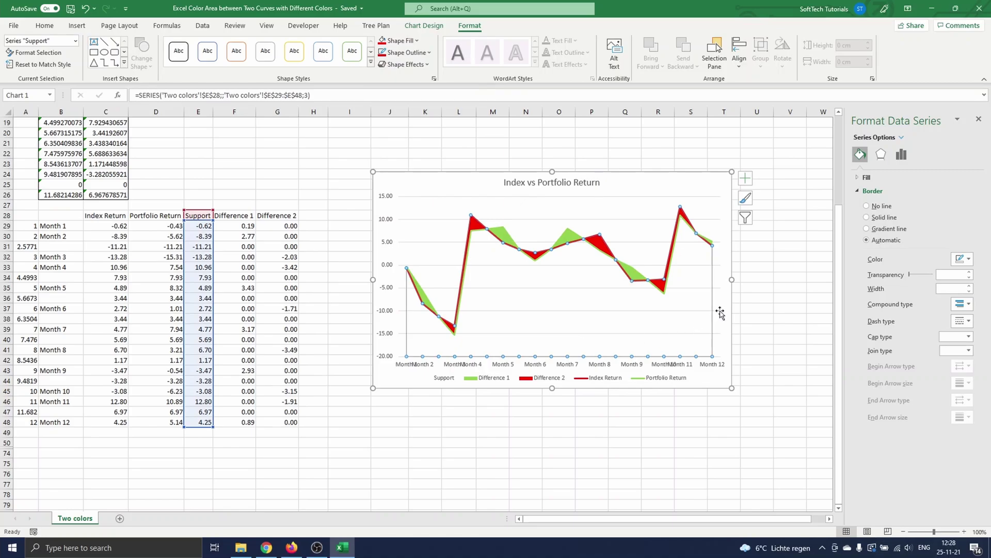
{"action": "left_click", "coordinate": [754, 303]}
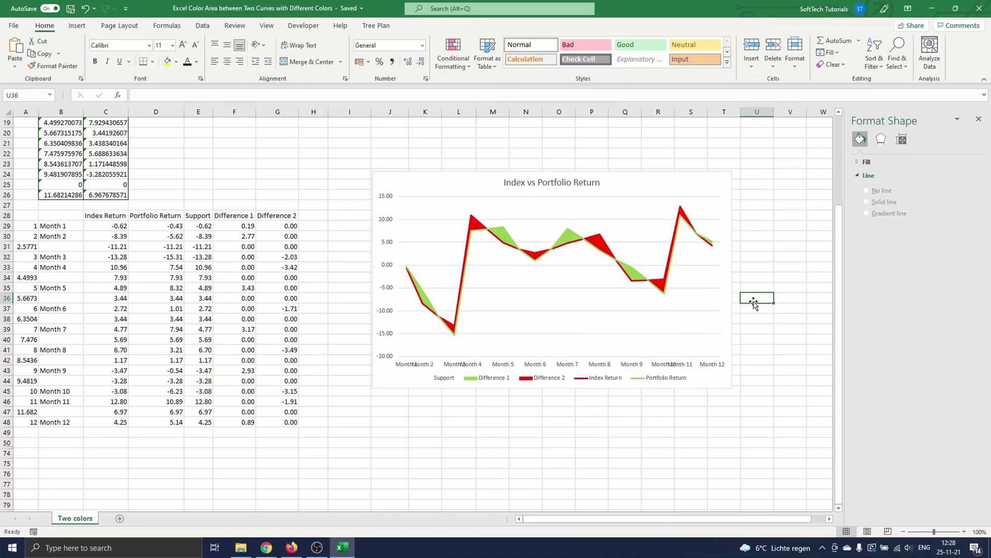
- Select only the Support entry in the chart legend and delete it
{"action": "left_click", "coordinate": [461, 381]}
{"action": "left_click", "coordinate": [445, 381]}
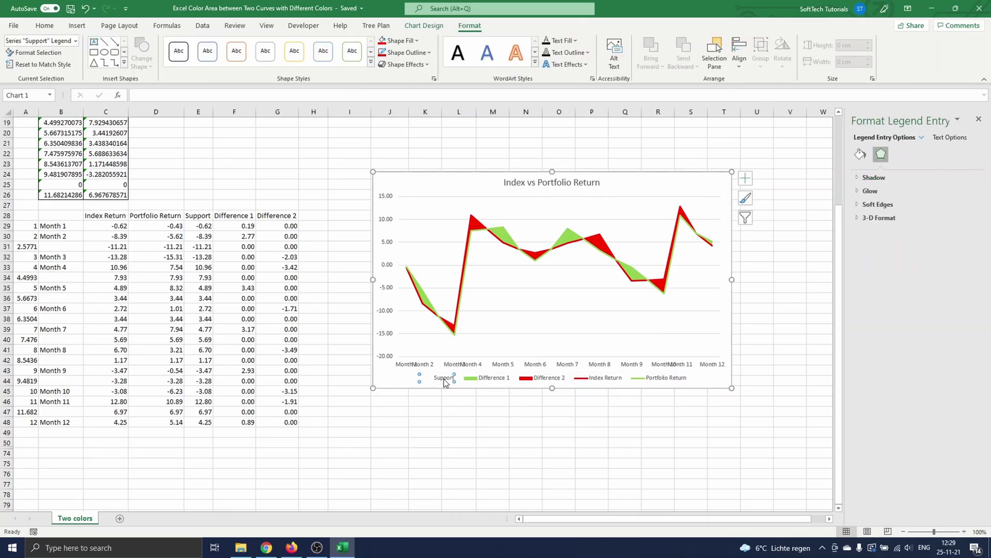
{"action": "key", "text": "Delete"}
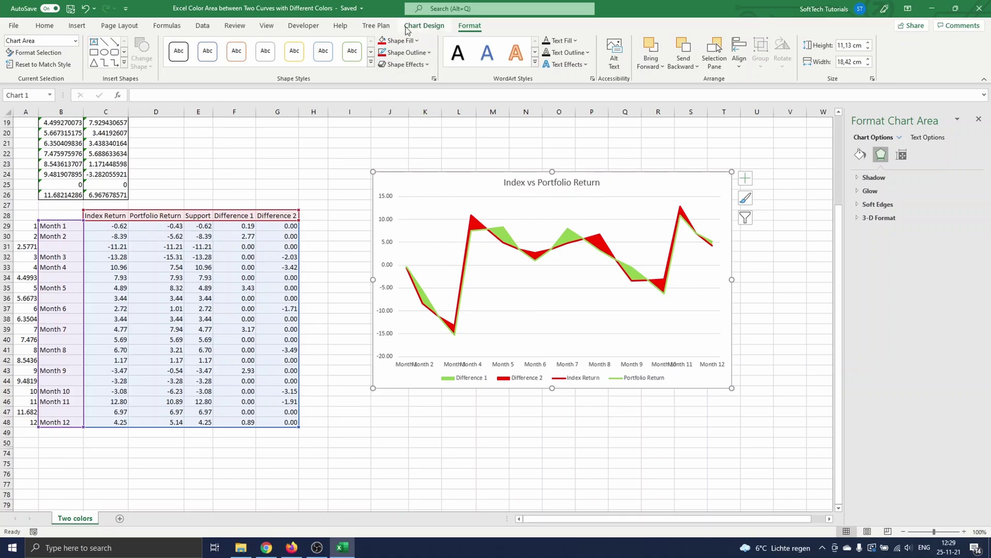
- In Select Data, rename the Difference 1 series to 'Portfolio return > Index Return'
{"action": "left_click", "coordinate": [432, 29]}
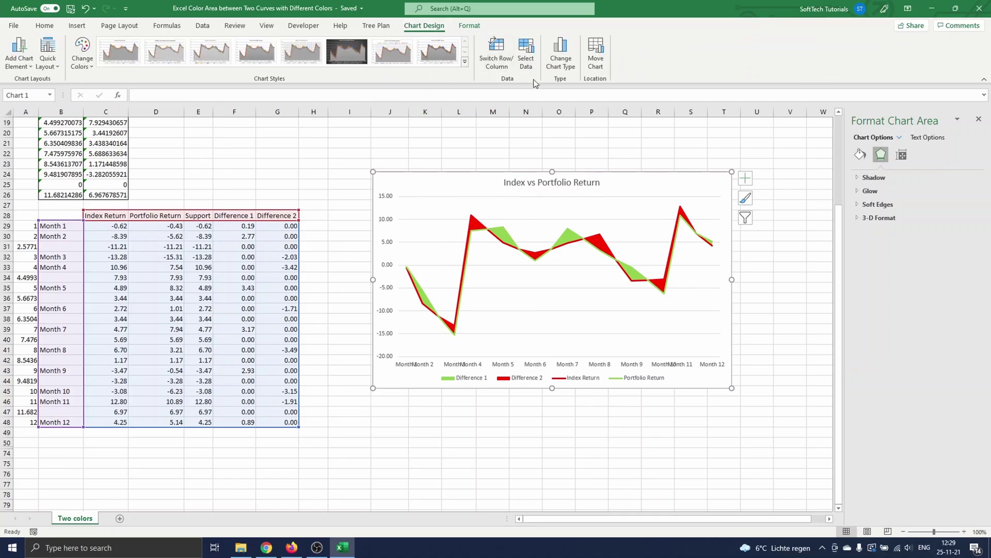
{"action": "left_click", "coordinate": [527, 57]}
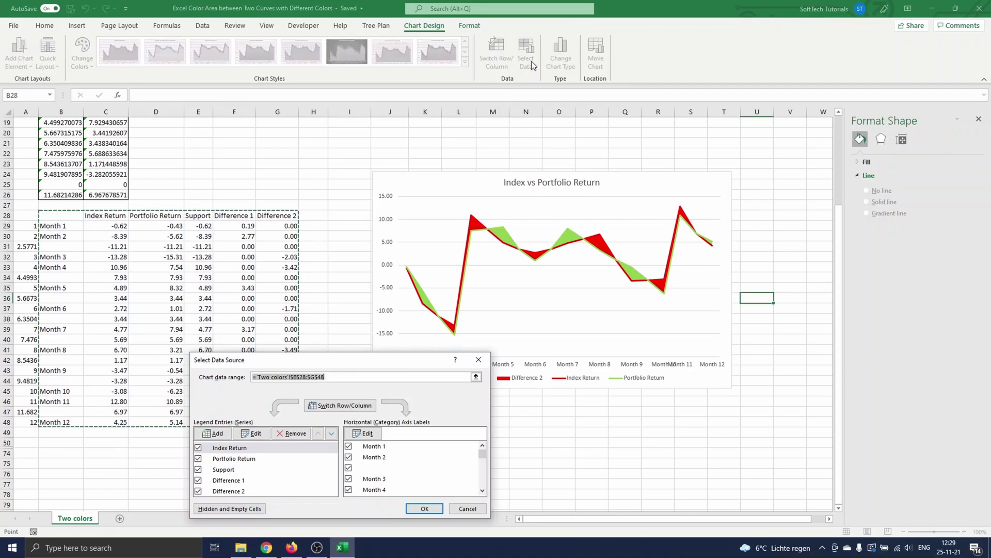
{"action": "left_click", "coordinate": [230, 480]}
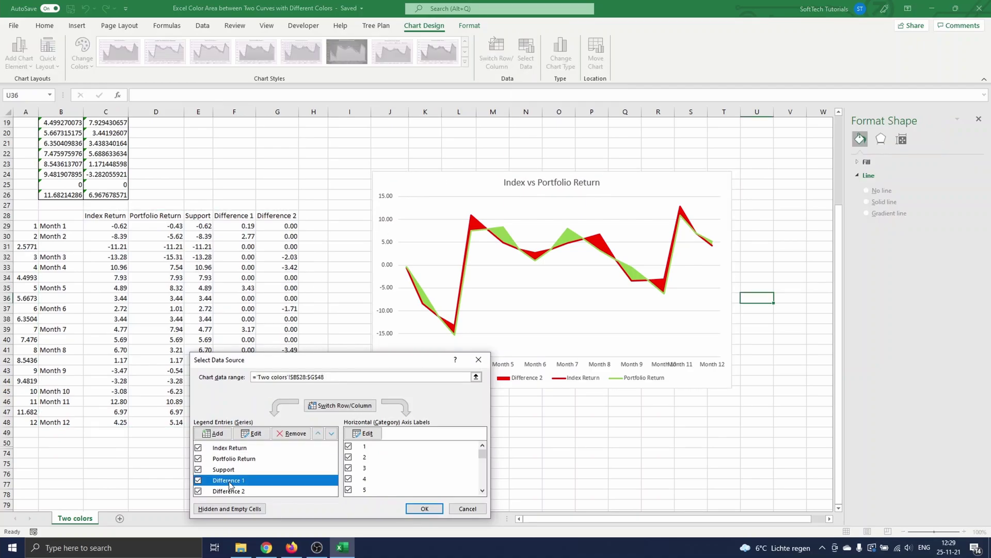
{"action": "left_click", "coordinate": [265, 435]}
{"action": "type", "text": "Portfolio return > Inde"}
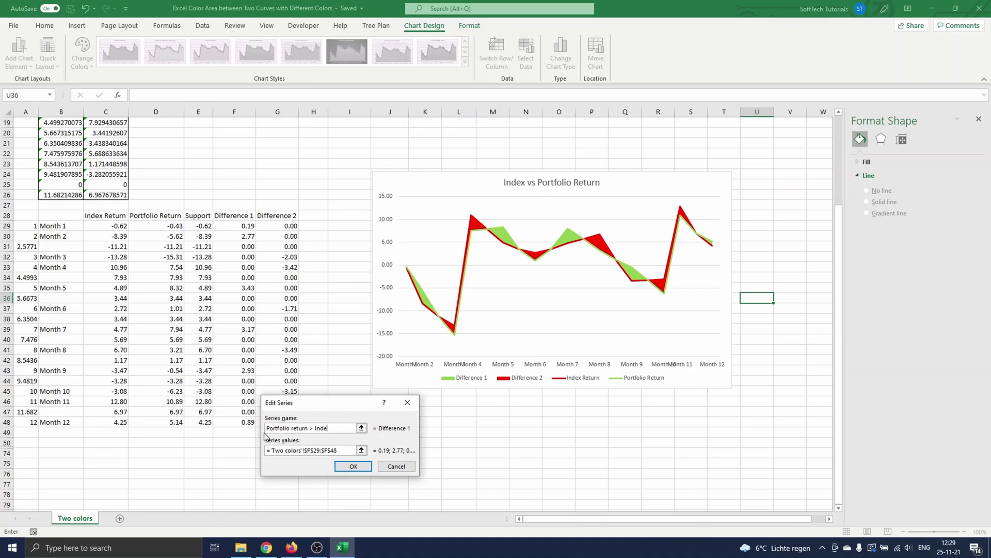
{"action": "type", "text": "x Return"}
{"action": "left_click_drag", "start_coordinate": [350, 428], "coordinate": [256, 426]}
{"action": "key", "text": "ctrl+c"}
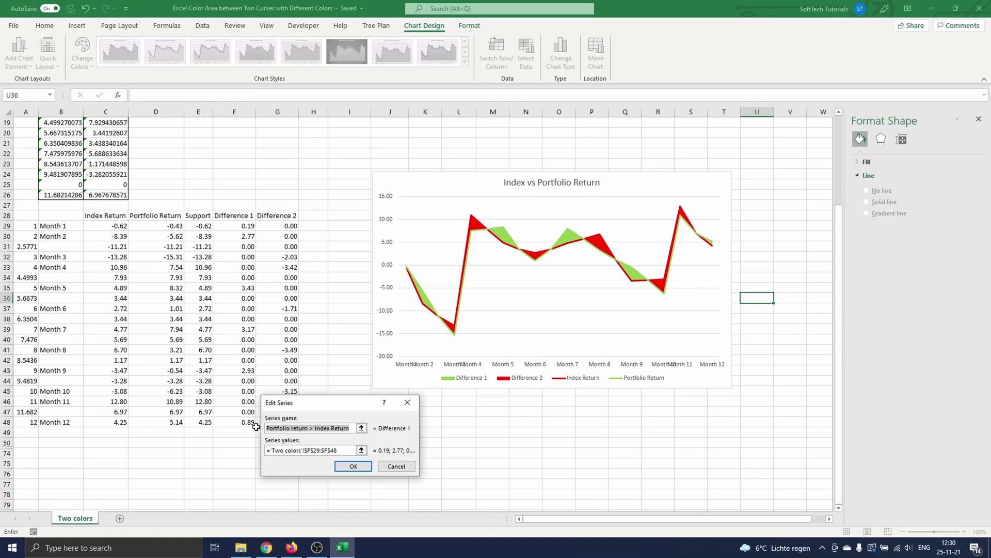
{"action": "left_click", "coordinate": [354, 466]}
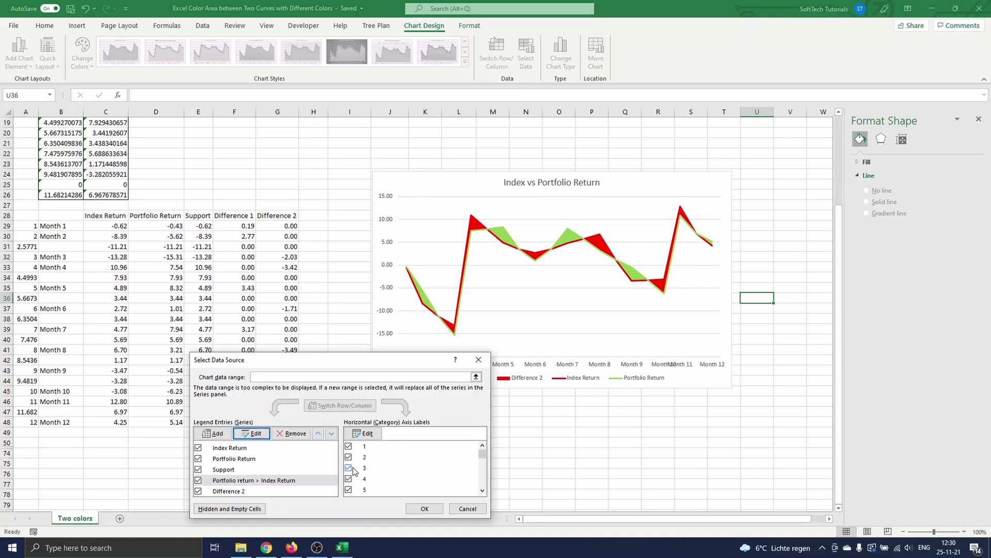
- Rename the Difference 2 series to 'Portfolio return < Index Return' and apply the changes
{"action": "left_click", "coordinate": [236, 492]}
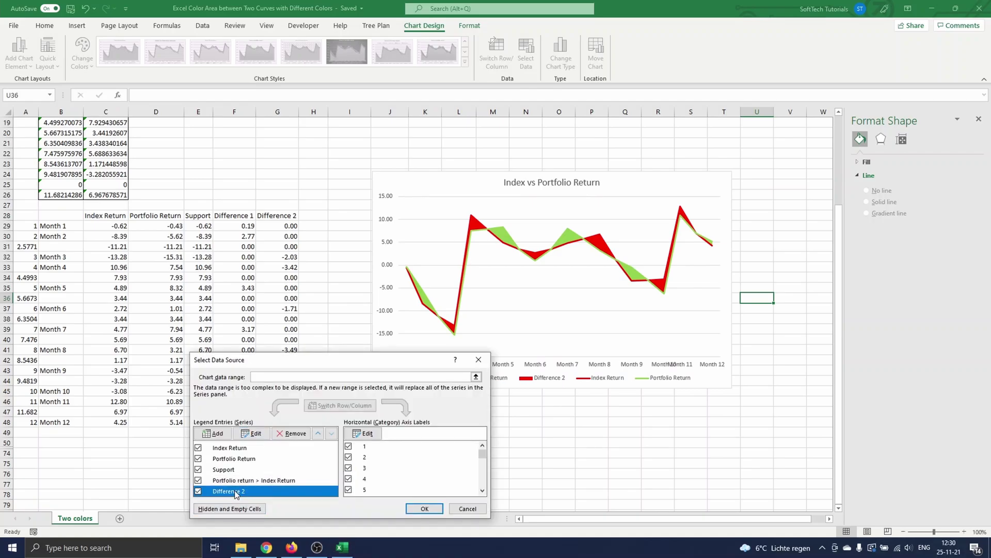
{"action": "left_click", "coordinate": [260, 437]}
{"action": "key", "text": "ctrl+v"}
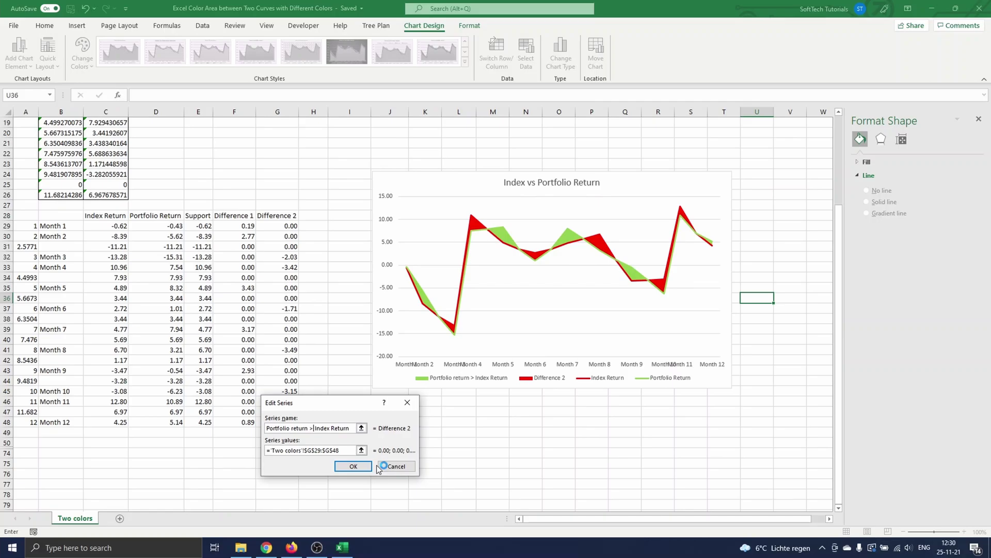
{"action": "key", "text": "BackSpace"}
{"action": "key", "text": "BackSpace"}
{"action": "type", "text": "<"}
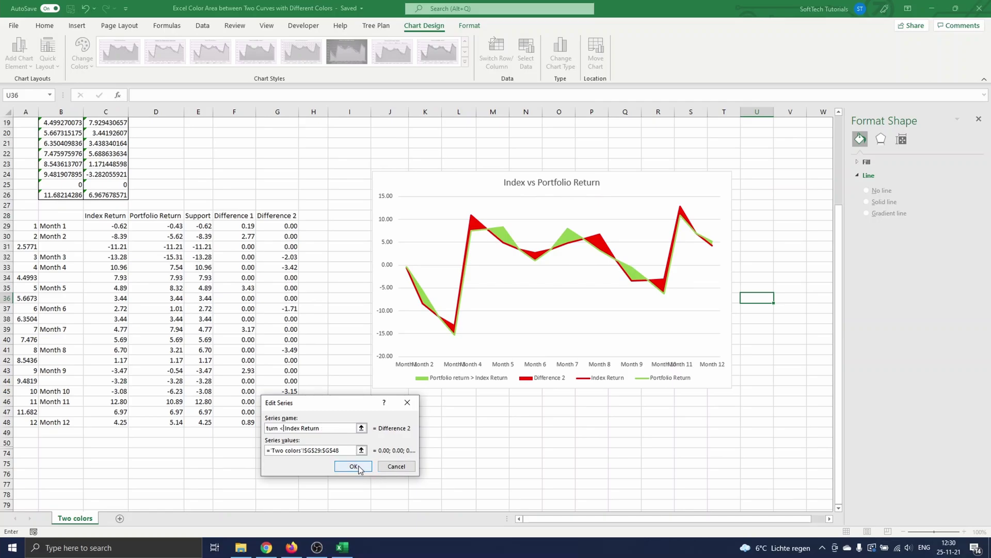
{"action": "left_click", "coordinate": [360, 467]}
{"action": "left_click", "coordinate": [423, 508]}
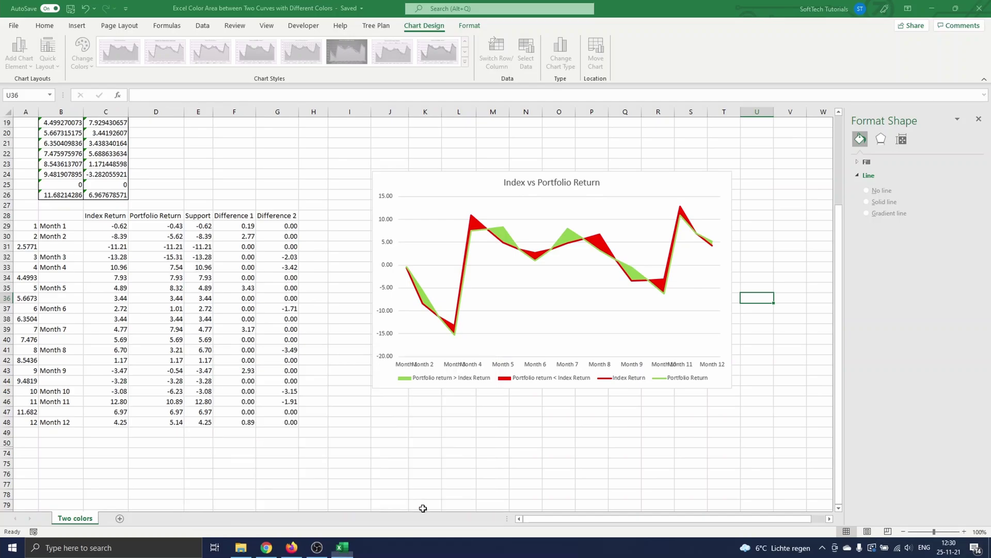